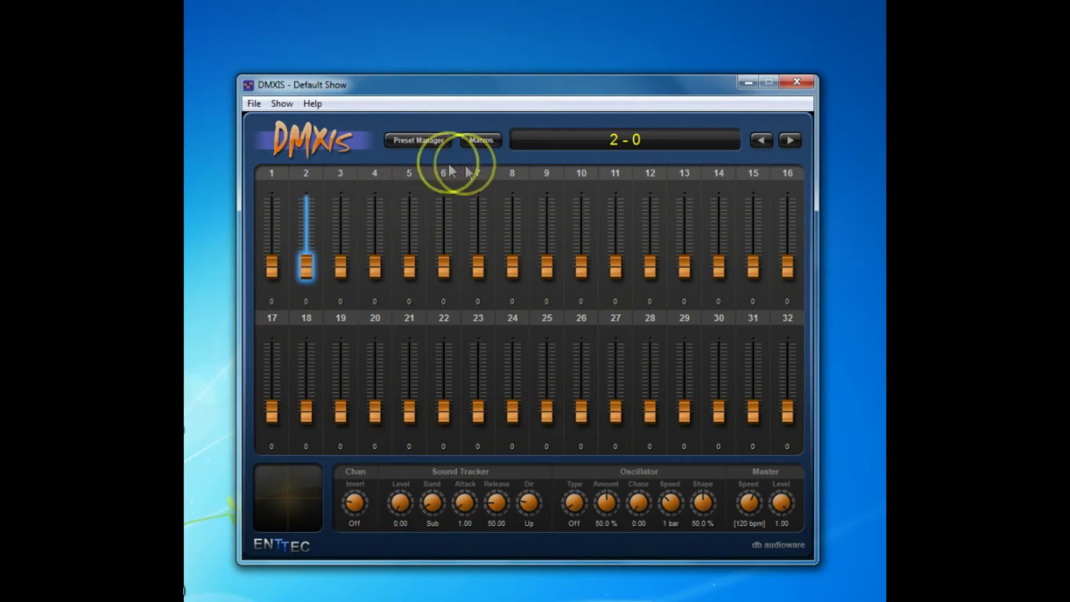
In the Preset Manager, create a new bank named 3 and select it
{"action": "left_click", "coordinate": [426, 142]}
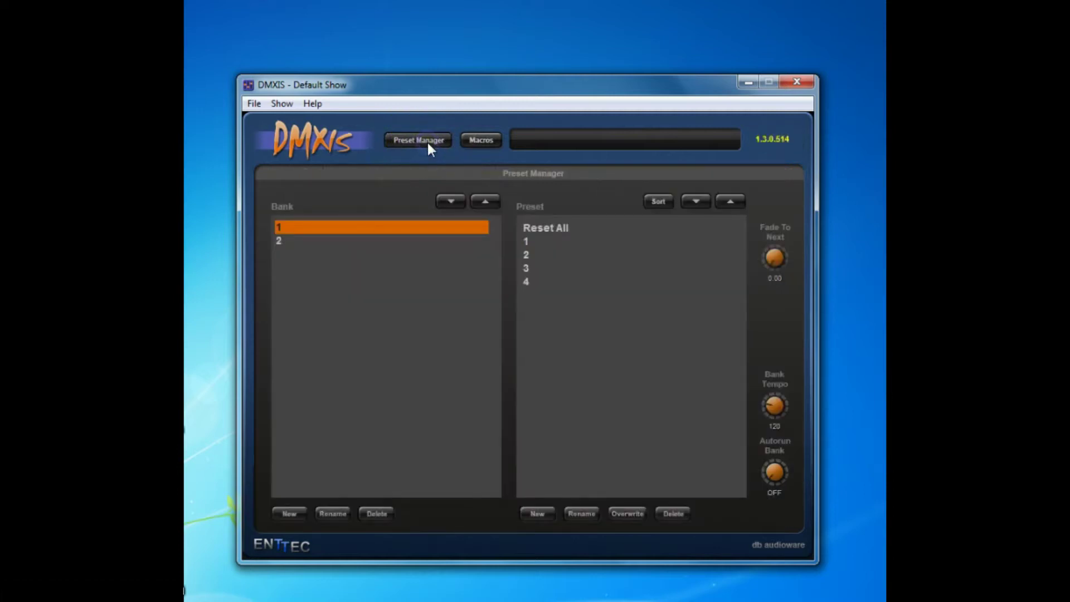
{"action": "left_click", "coordinate": [352, 242]}
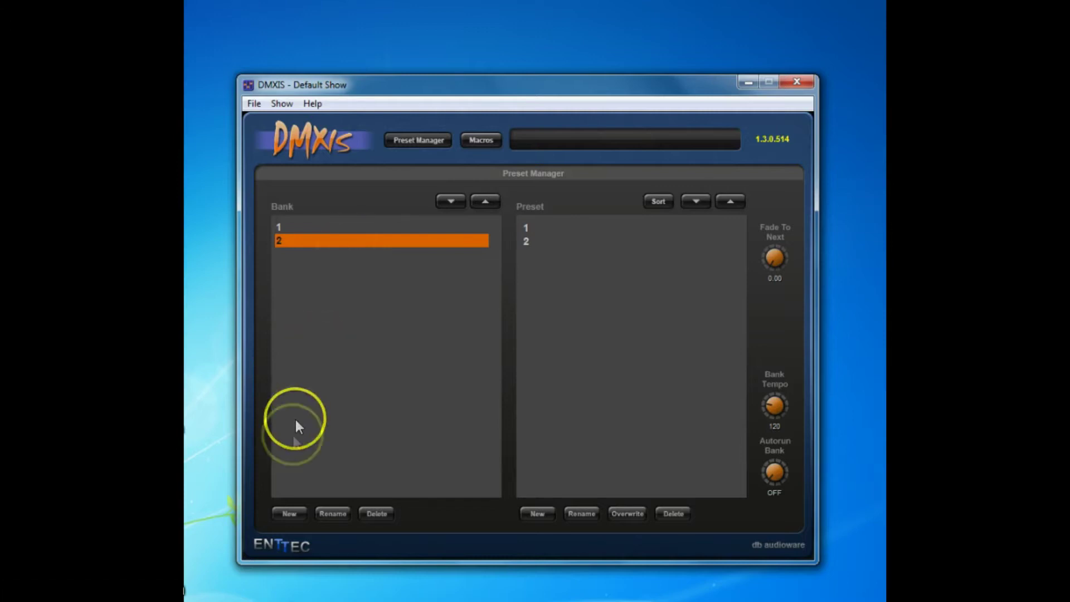
{"action": "left_click", "coordinate": [290, 513]}
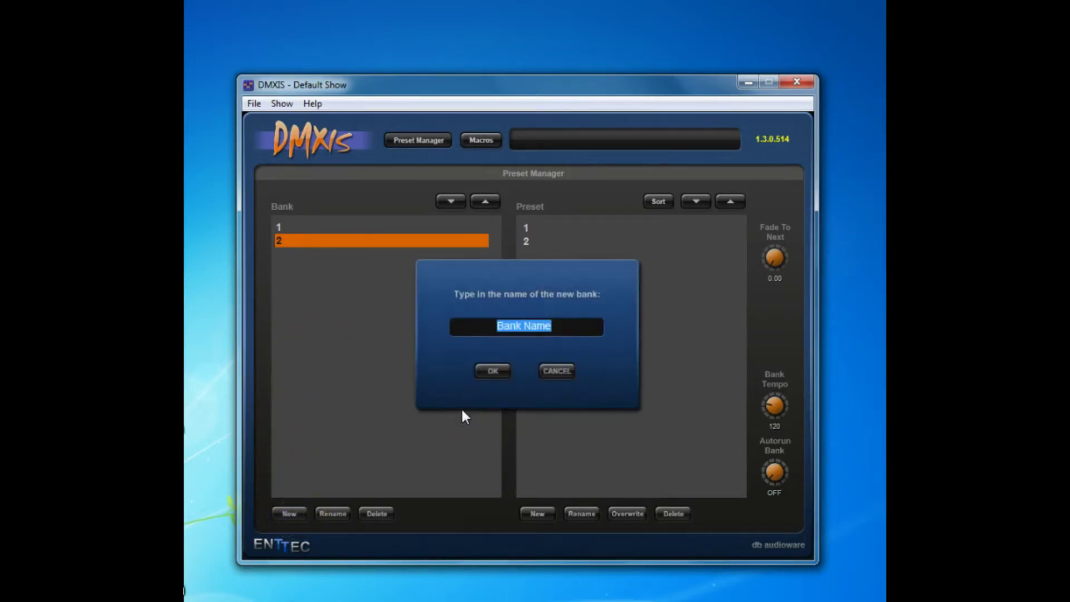
{"action": "type", "text": "3"}
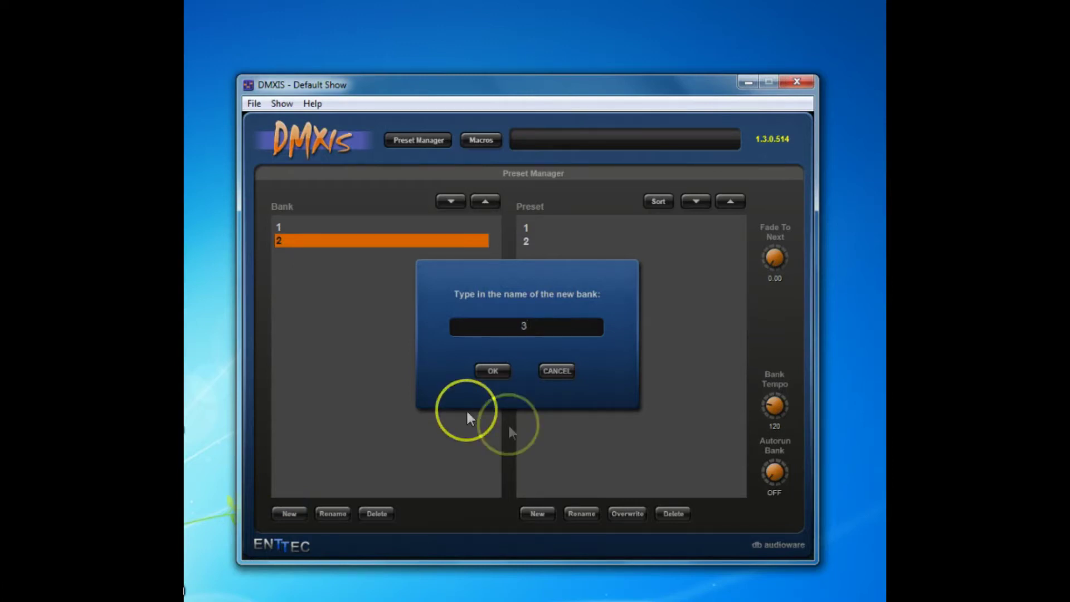
{"action": "left_click", "coordinate": [493, 373]}
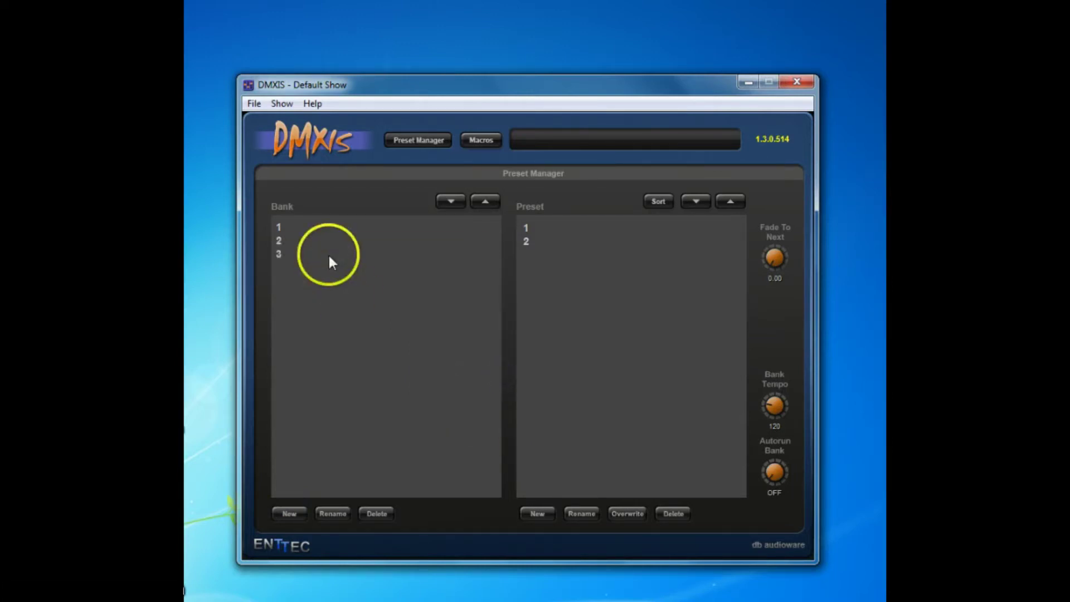
{"action": "left_click", "coordinate": [298, 254]}
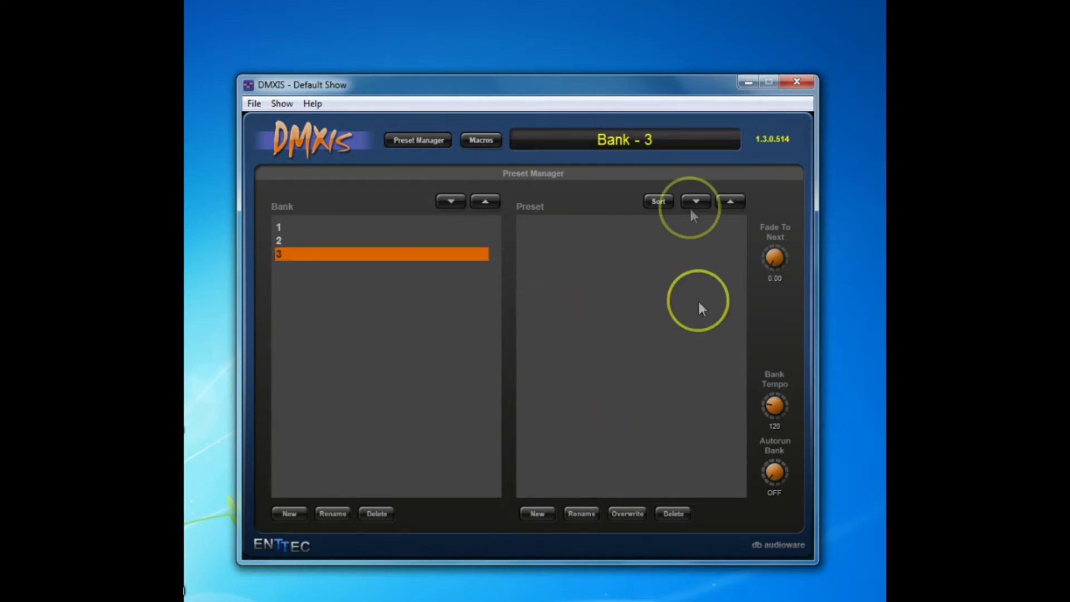
Add a preset named 1 to bank 3 and load it
{"action": "left_click", "coordinate": [559, 334]}
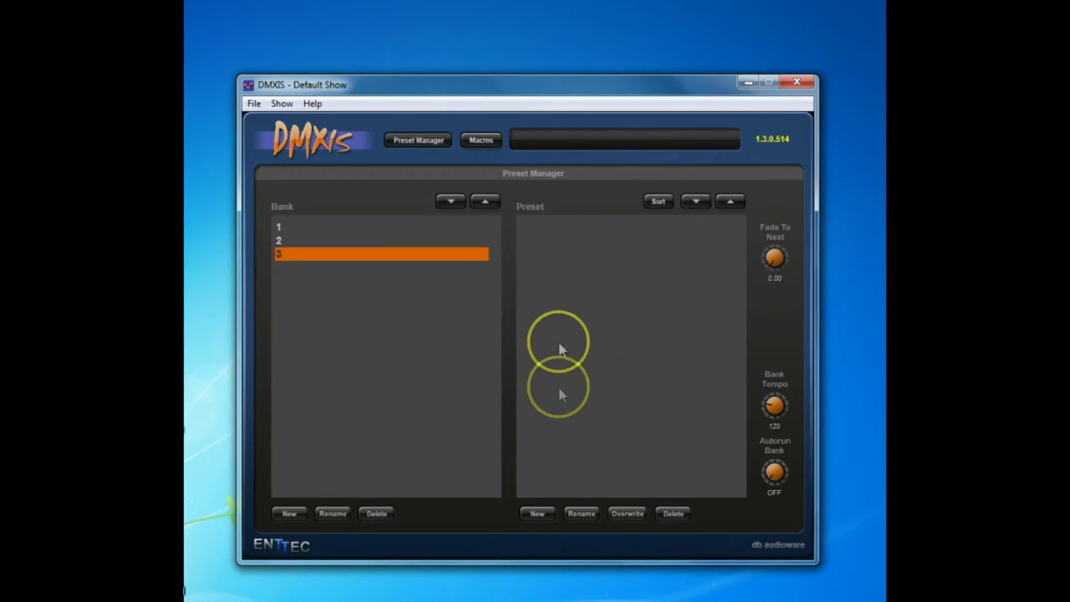
{"action": "left_click", "coordinate": [538, 511]}
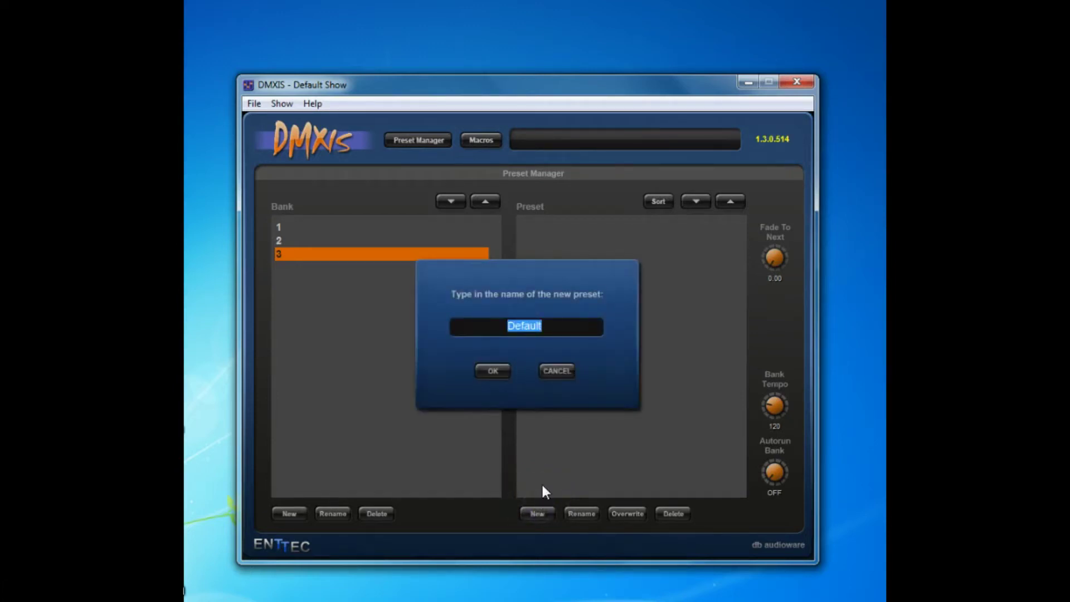
{"action": "type", "text": "1"}
{"action": "left_click", "coordinate": [485, 373]}
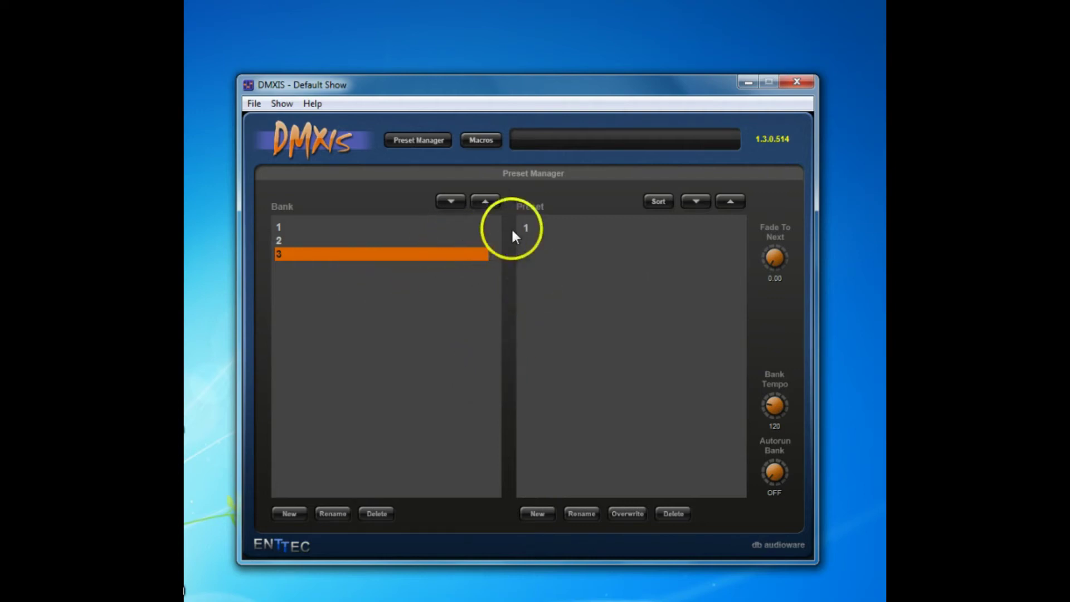
{"action": "left_click", "coordinate": [527, 229]}
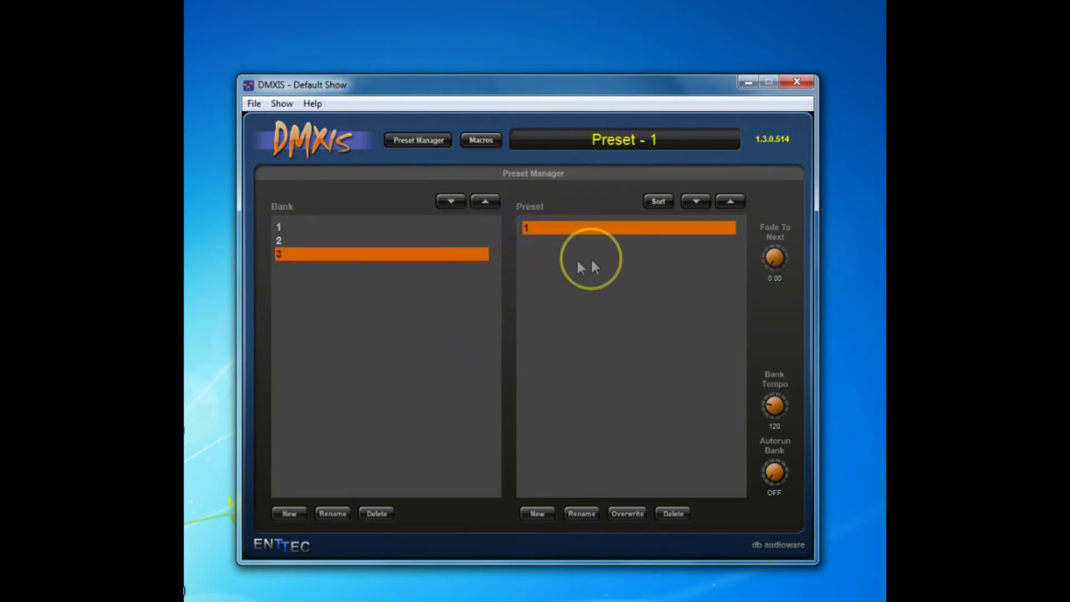
Back at the faders, group channels 1 and 4 and test raising them together
{"action": "left_click", "coordinate": [429, 142]}
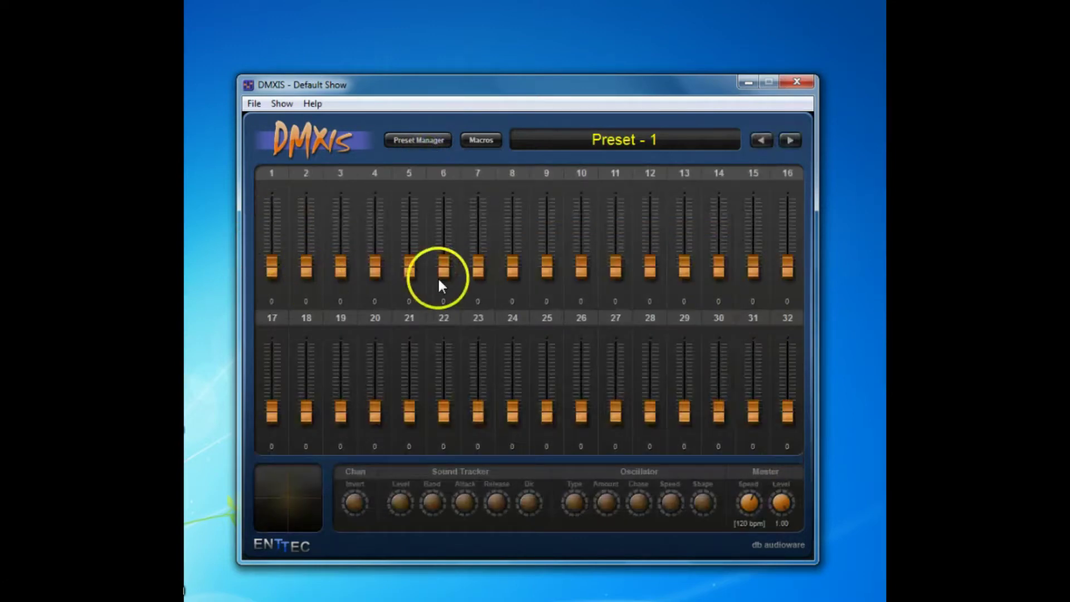
{"action": "left_click", "coordinate": [307, 248]}
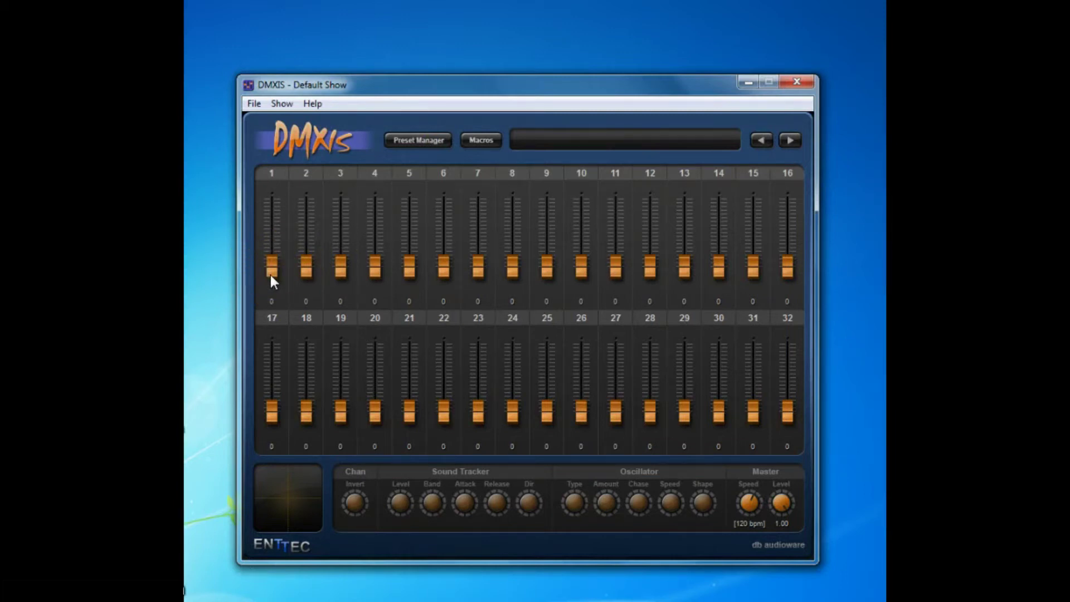
{"action": "left_click_drag", "start_coordinate": [303, 265], "coordinate": [396, 256]}
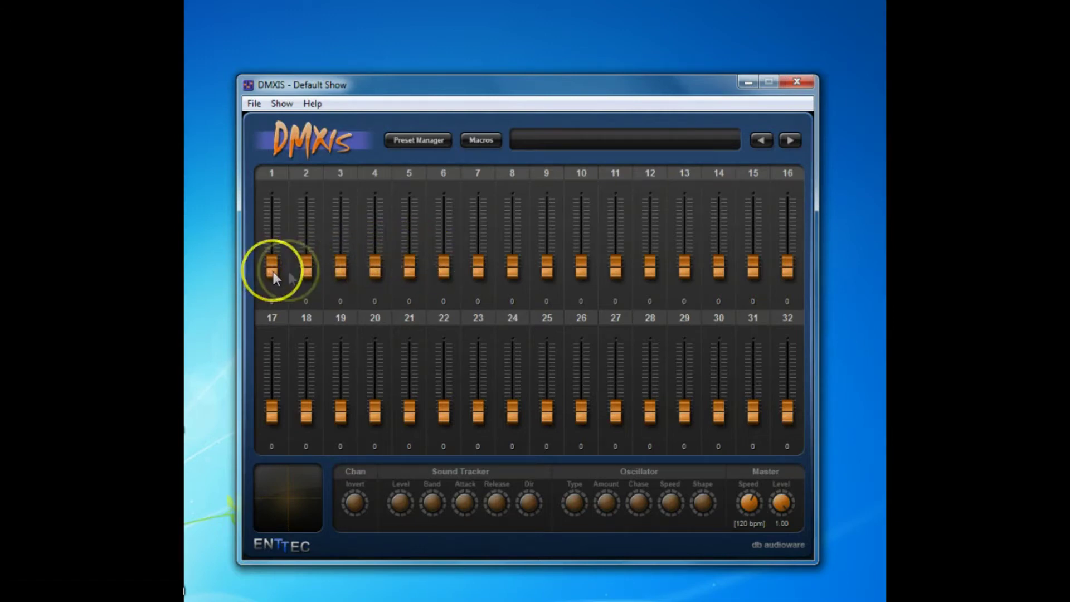
{"action": "mouse_move", "coordinate": [271, 270]}
{"action": "left_mouse_down"}
{"action": "mouse_move", "coordinate": [444, 267]}
{"action": "mouse_move", "coordinate": [322, 272]}
{"action": "left_mouse_up"}
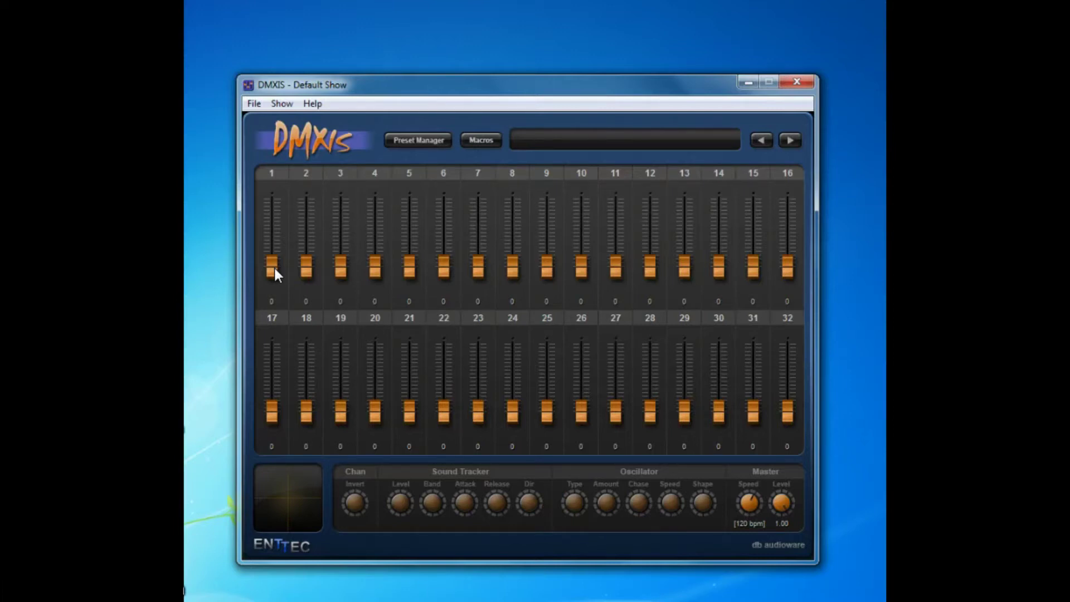
{"action": "left_click", "coordinate": [274, 269]}
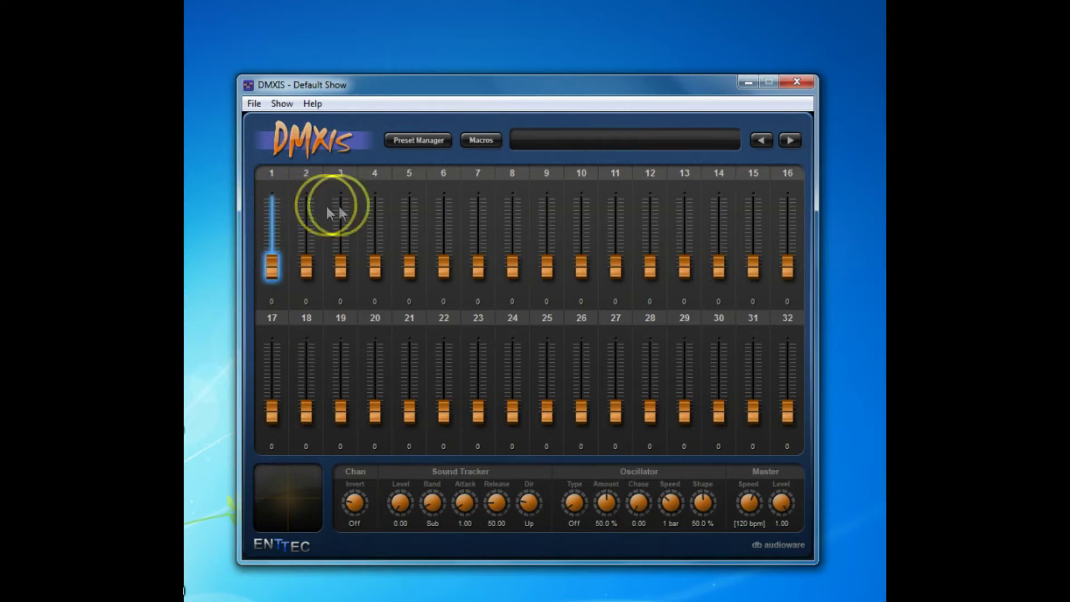
{"action": "left_click", "coordinate": [371, 264], "text": "ctrl"}
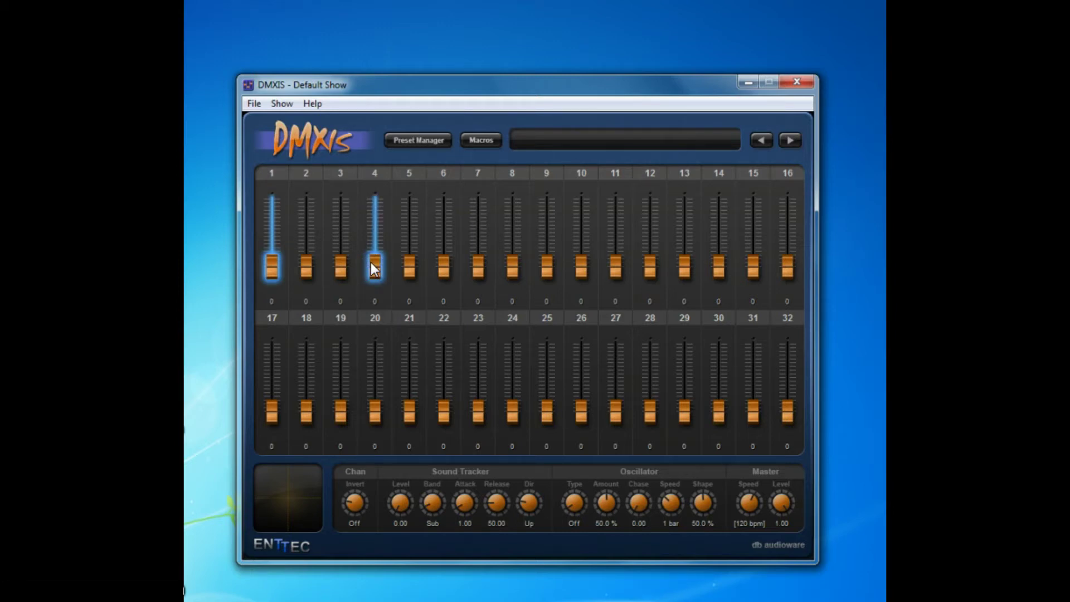
{"action": "mouse_move", "coordinate": [372, 265]}
{"action": "left_mouse_down"}
{"action": "mouse_move", "coordinate": [388, 165]}
{"action": "mouse_move", "coordinate": [361, 315]}
{"action": "left_mouse_up"}
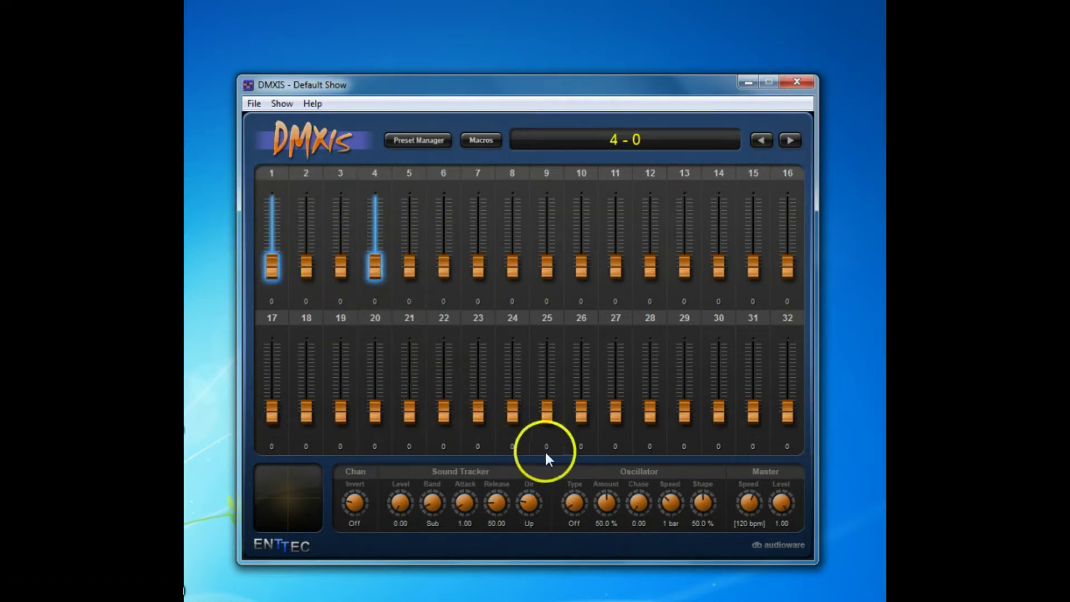
Give channels 1 and 4 a Sine oscillator at 100% amount
{"action": "left_click", "coordinate": [576, 499]}
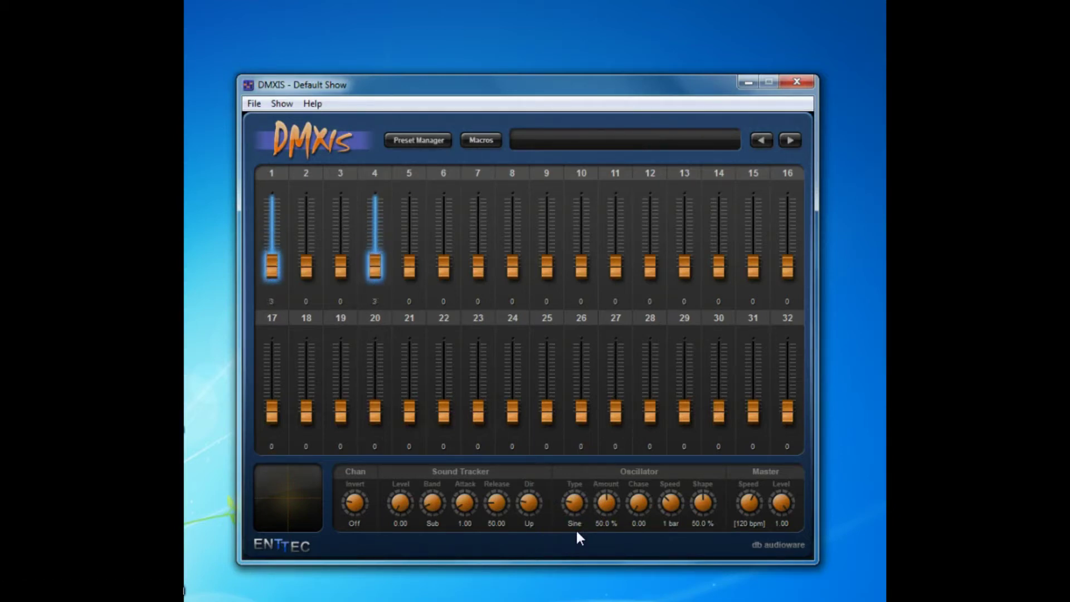
{"action": "mouse_move", "coordinate": [576, 528]}
{"action": "left_mouse_down"}
{"action": "mouse_move", "coordinate": [576, 487]}
{"action": "mouse_move", "coordinate": [606, 499]}
{"action": "left_mouse_up"}
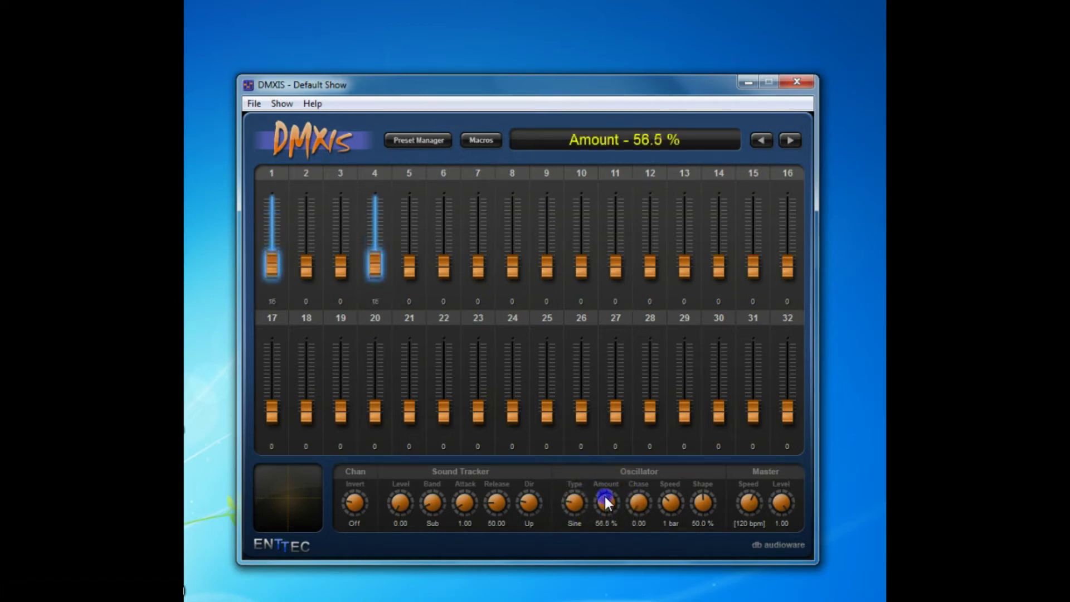
{"action": "left_click_drag", "start_coordinate": [604, 495], "coordinate": [605, 496]}
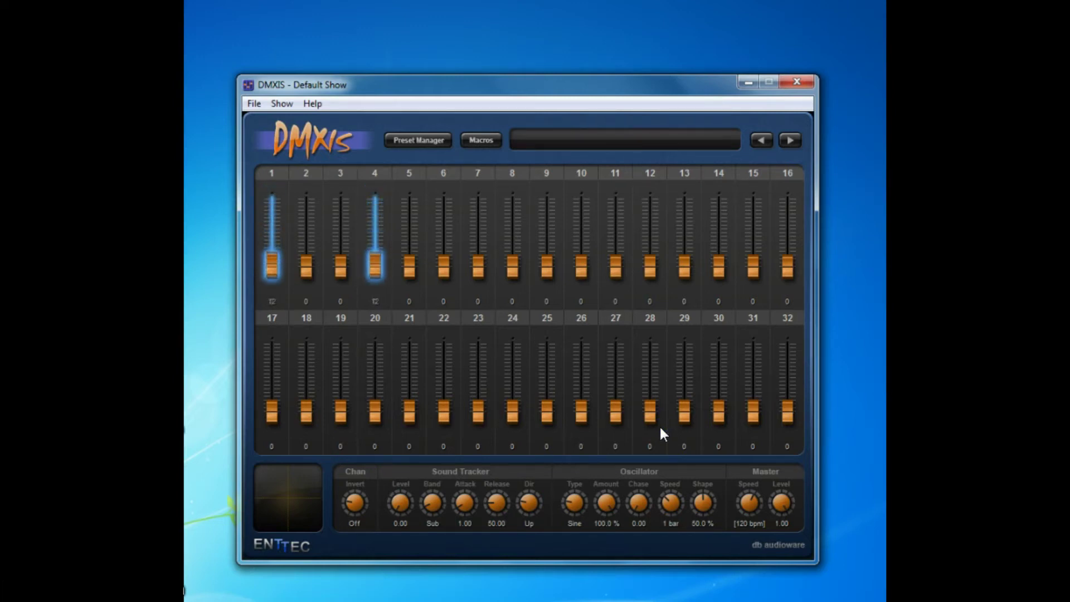
Set the Oscillator Chase offset to 1.71
{"action": "left_click_drag", "start_coordinate": [616, 495], "coordinate": [632, 503]}
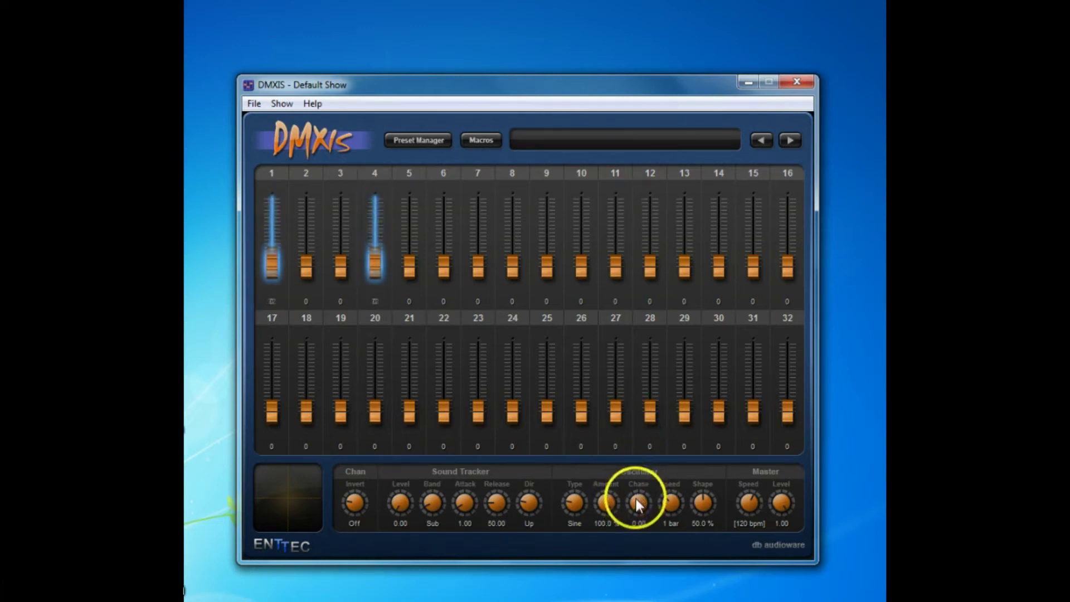
{"action": "left_click_drag", "start_coordinate": [633, 502], "coordinate": [632, 504]}
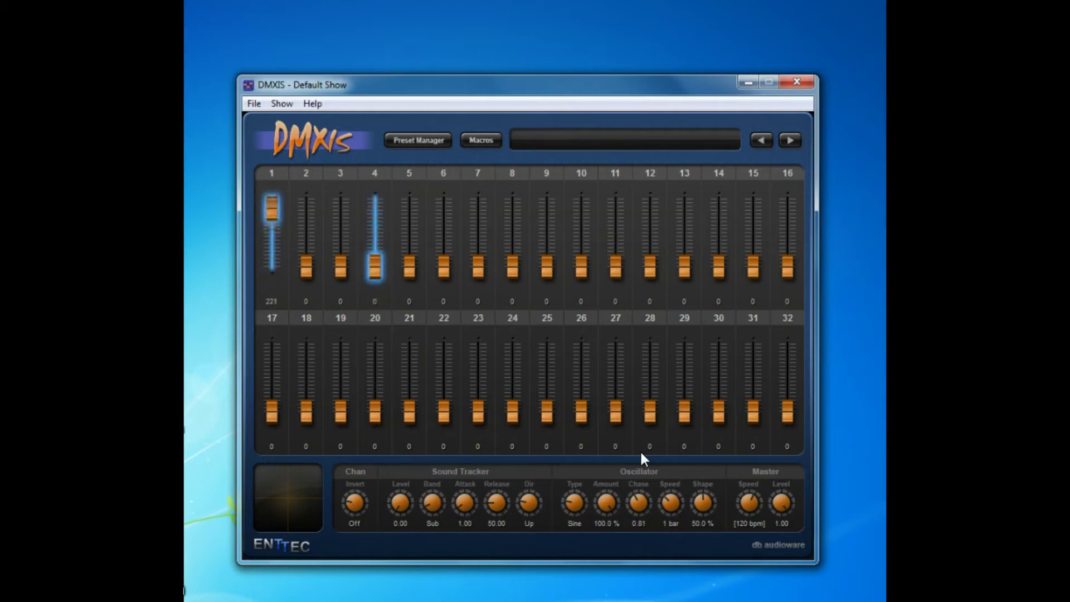
{"action": "left_click_drag", "start_coordinate": [638, 500], "coordinate": [632, 500]}
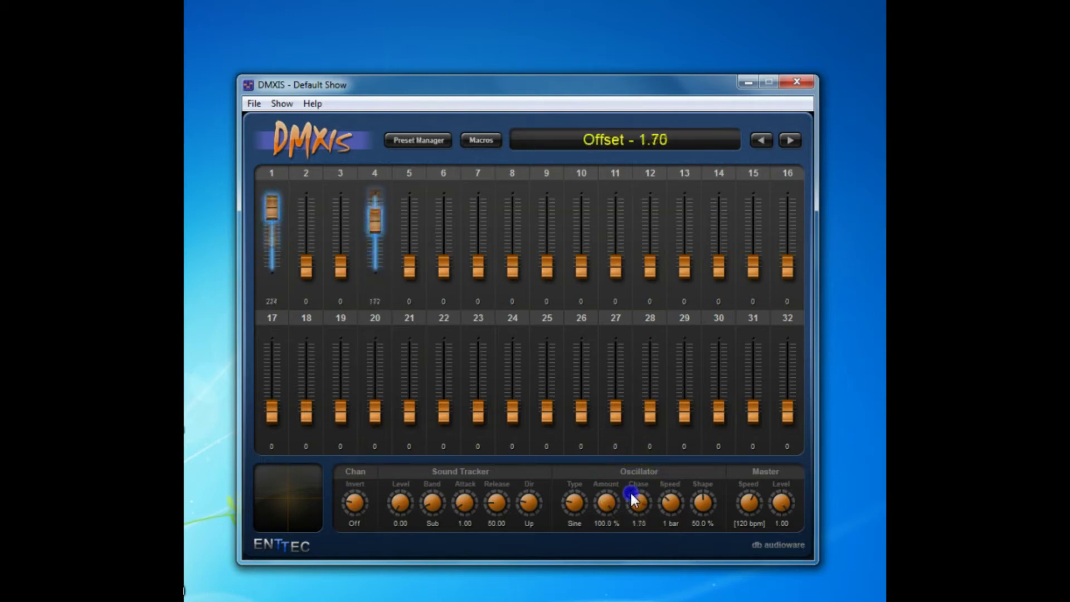
{"action": "left_click_drag", "start_coordinate": [633, 499], "coordinate": [634, 499]}
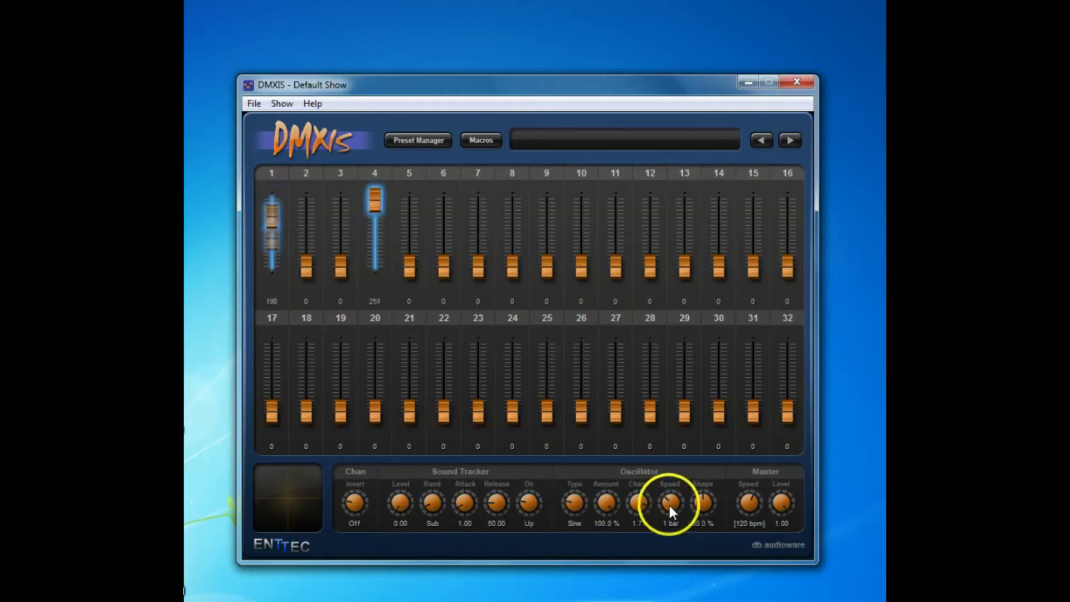
Set the oscillation speed to 1/2 bar
{"action": "left_click_drag", "start_coordinate": [668, 504], "coordinate": [667, 505]}
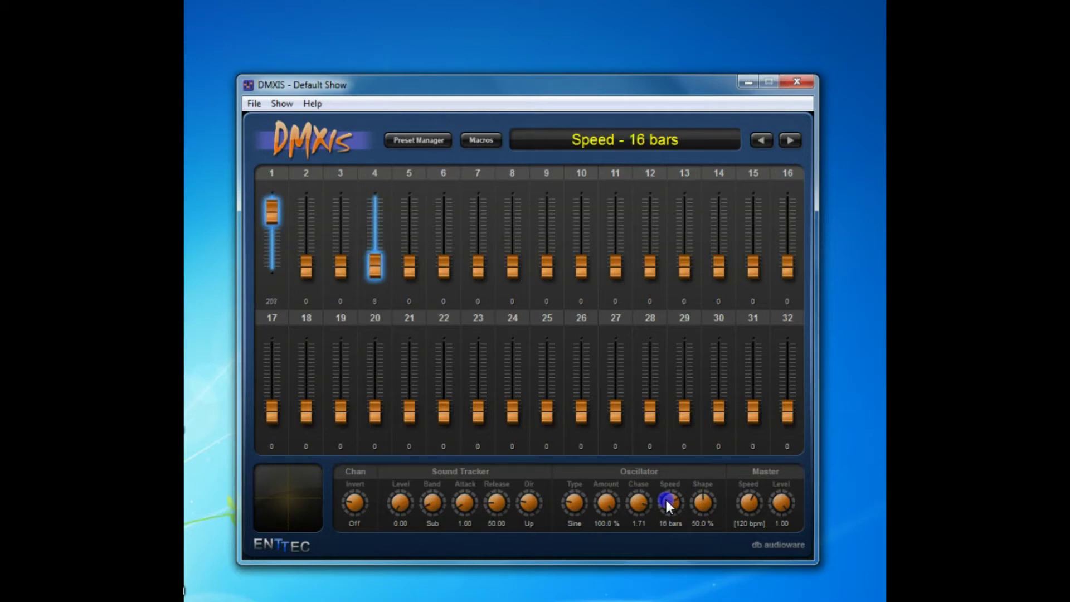
{"action": "mouse_move", "coordinate": [664, 498]}
{"action": "left_mouse_down"}
{"action": "mouse_move", "coordinate": [688, 473]}
{"action": "mouse_move", "coordinate": [645, 484]}
{"action": "left_mouse_up"}
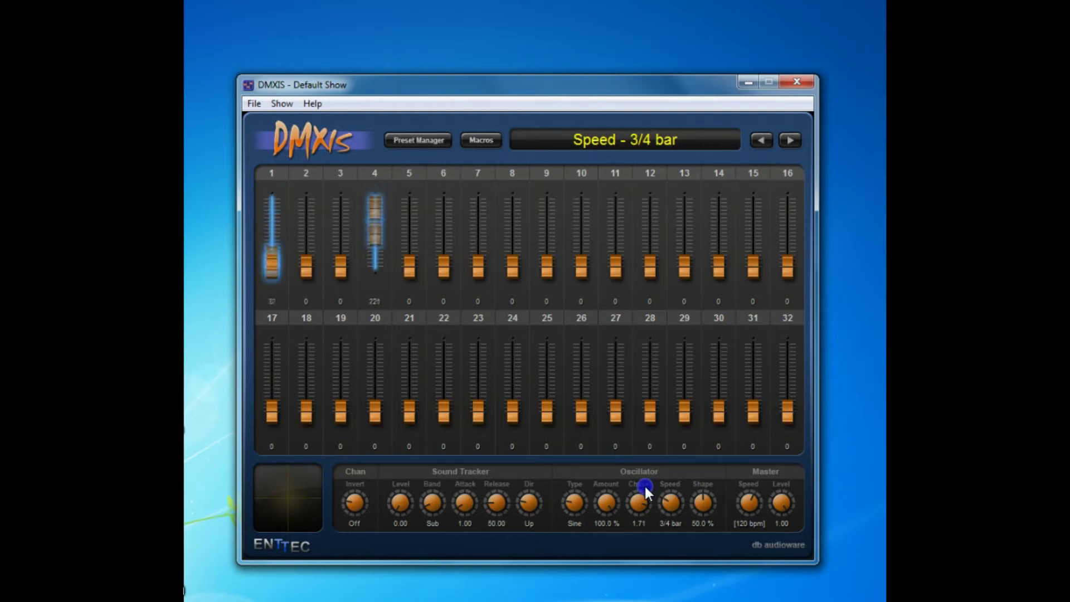
{"action": "left_click_drag", "start_coordinate": [644, 485], "coordinate": [644, 488]}
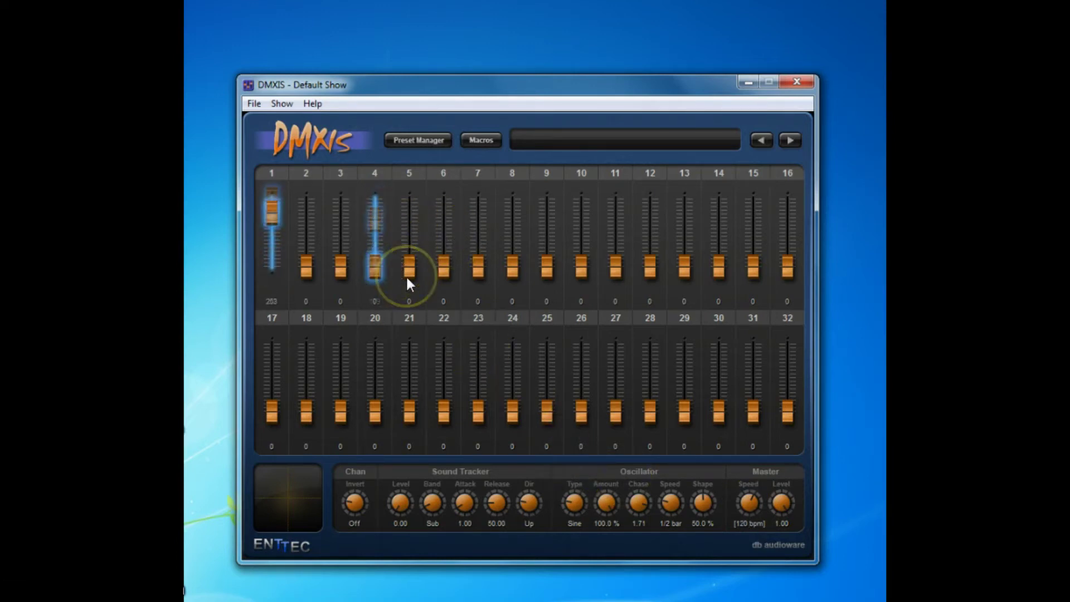
Overwrite bank 3's preset 1 with the current oscillating chase settings
{"action": "left_click", "coordinate": [421, 138]}
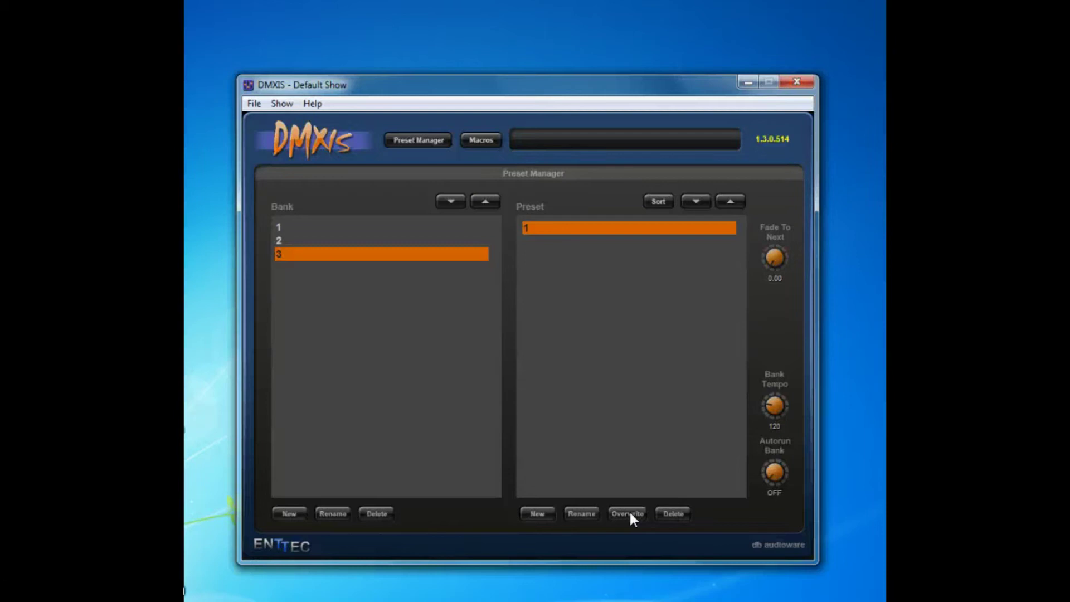
{"action": "left_click", "coordinate": [630, 512]}
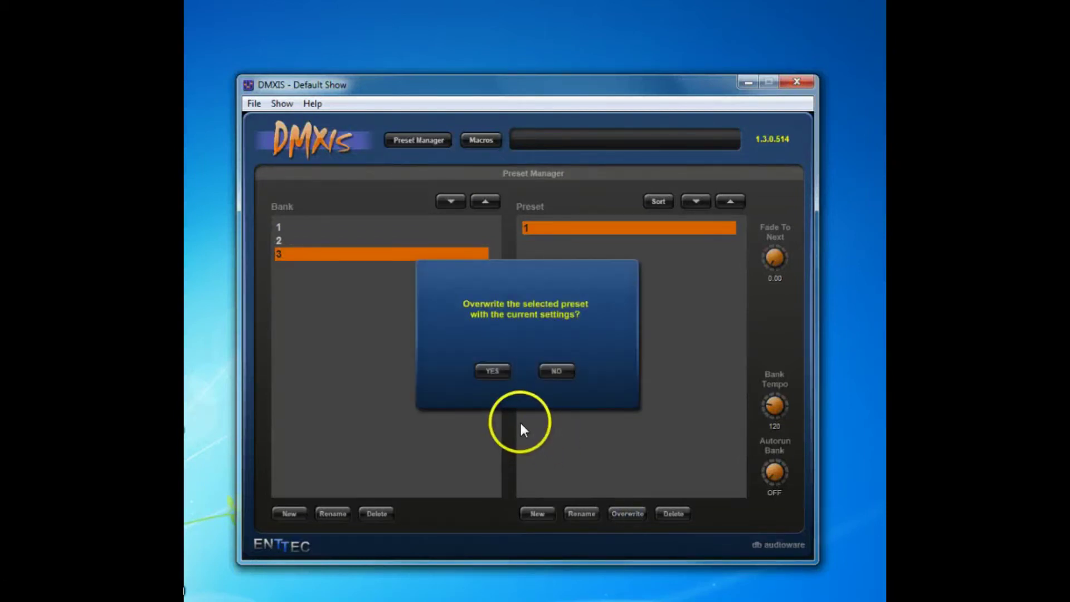
{"action": "left_click", "coordinate": [496, 376]}
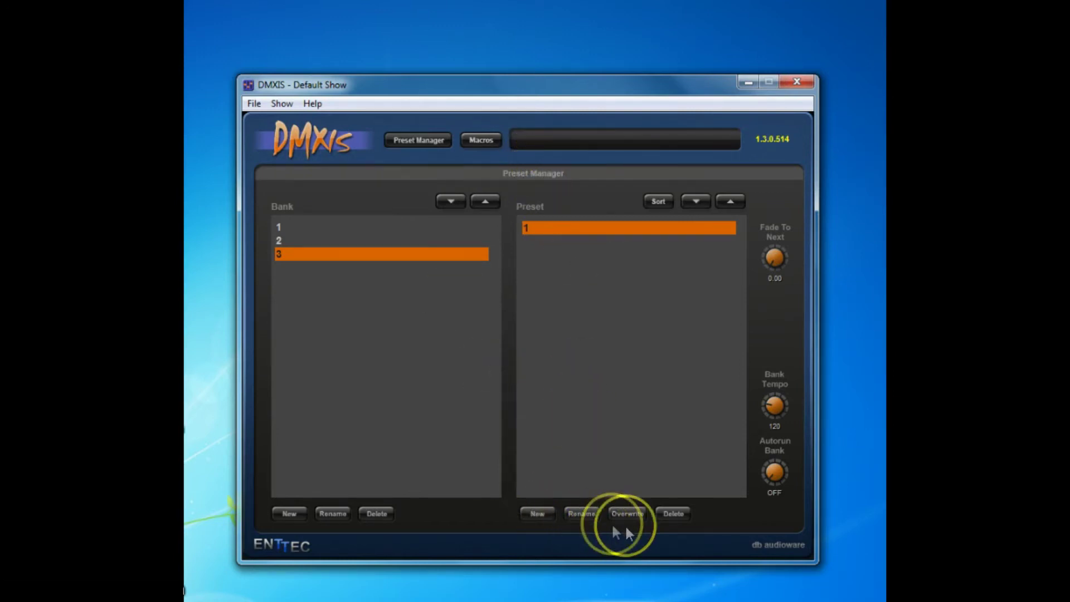
Create preset 2 in bank 3, select it, and return to the faders
{"action": "left_click", "coordinate": [537, 512]}
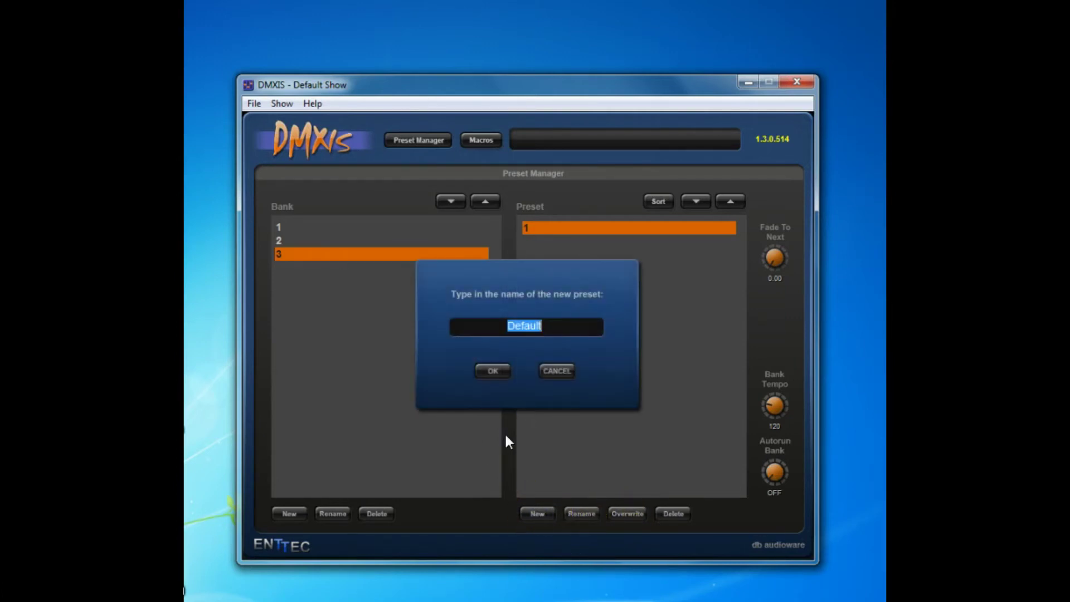
{"action": "type", "text": "2"}
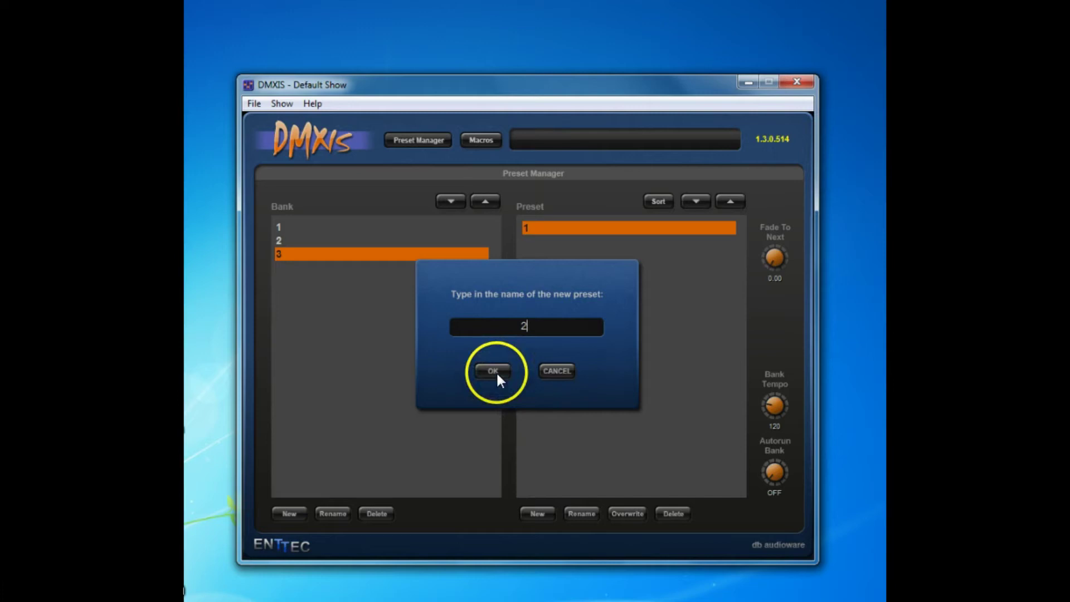
{"action": "left_click", "coordinate": [496, 371]}
{"action": "left_click", "coordinate": [526, 241]}
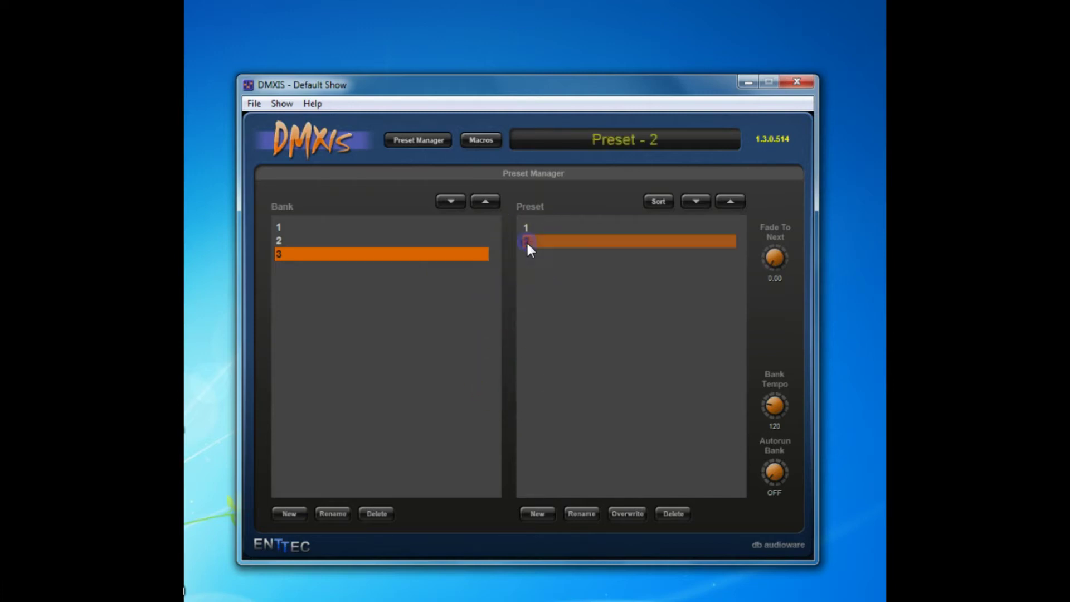
{"action": "left_click", "coordinate": [424, 138]}
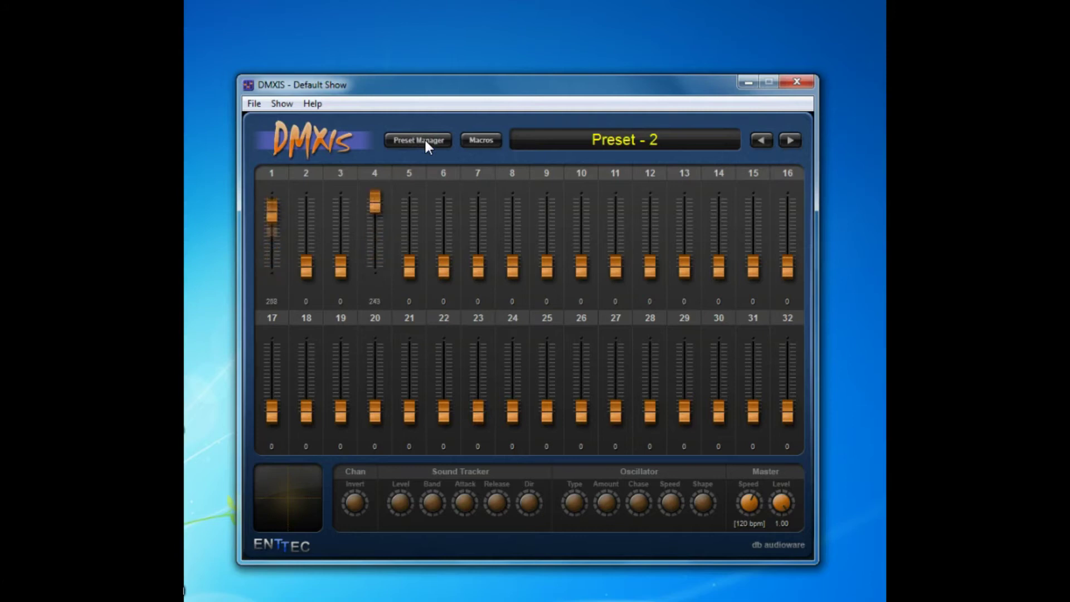
Select channels 1–4, switch their oscillator type to Off, then clear the selection
{"action": "left_click_drag", "start_coordinate": [382, 197], "coordinate": [280, 261]}
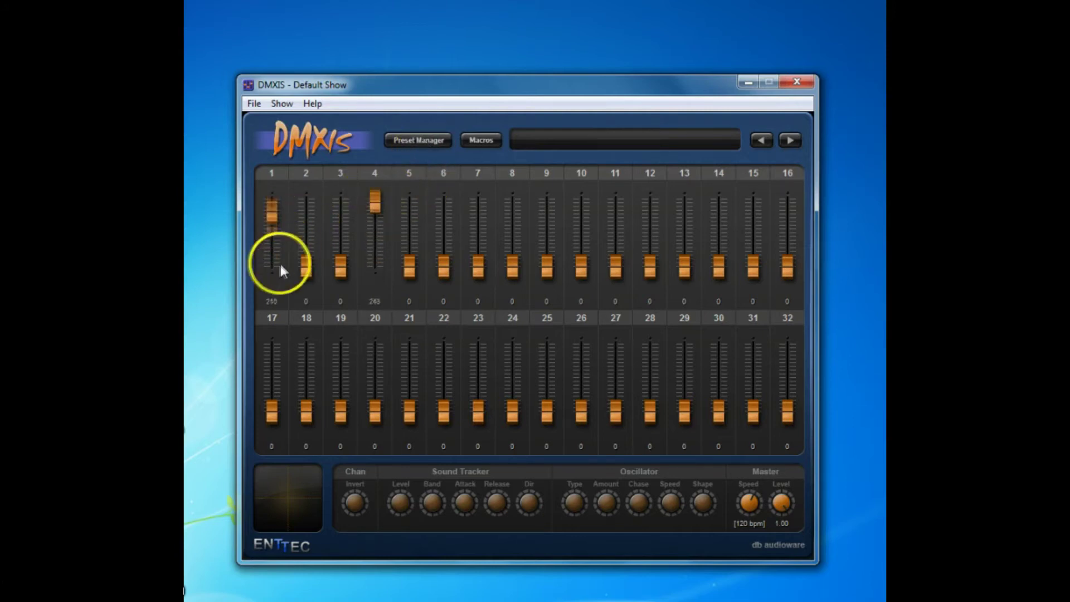
{"action": "left_click_drag", "start_coordinate": [280, 262], "coordinate": [271, 270]}
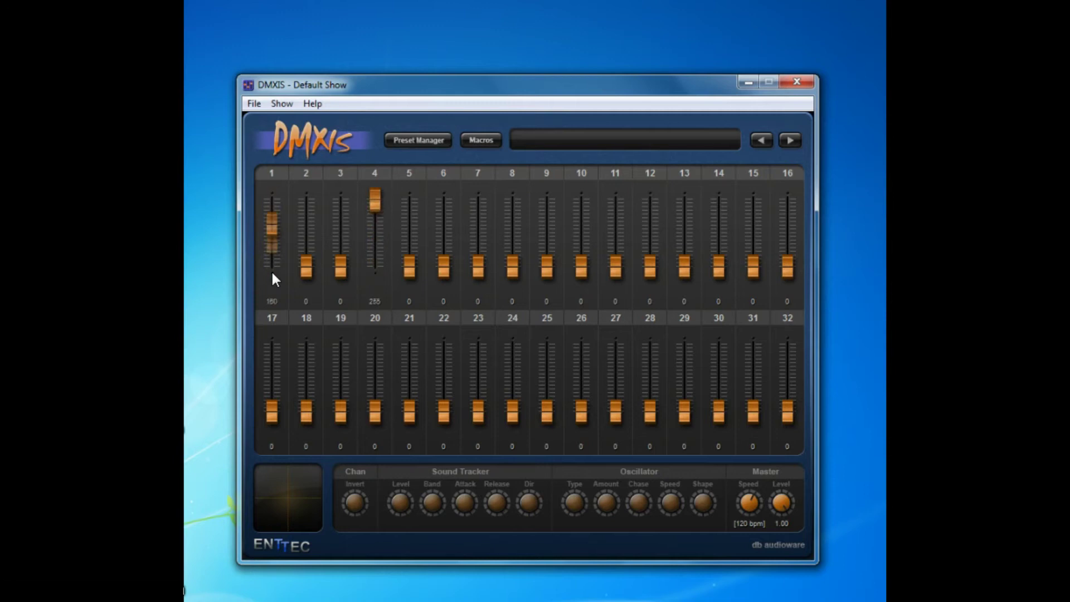
{"action": "left_click", "coordinate": [271, 269]}
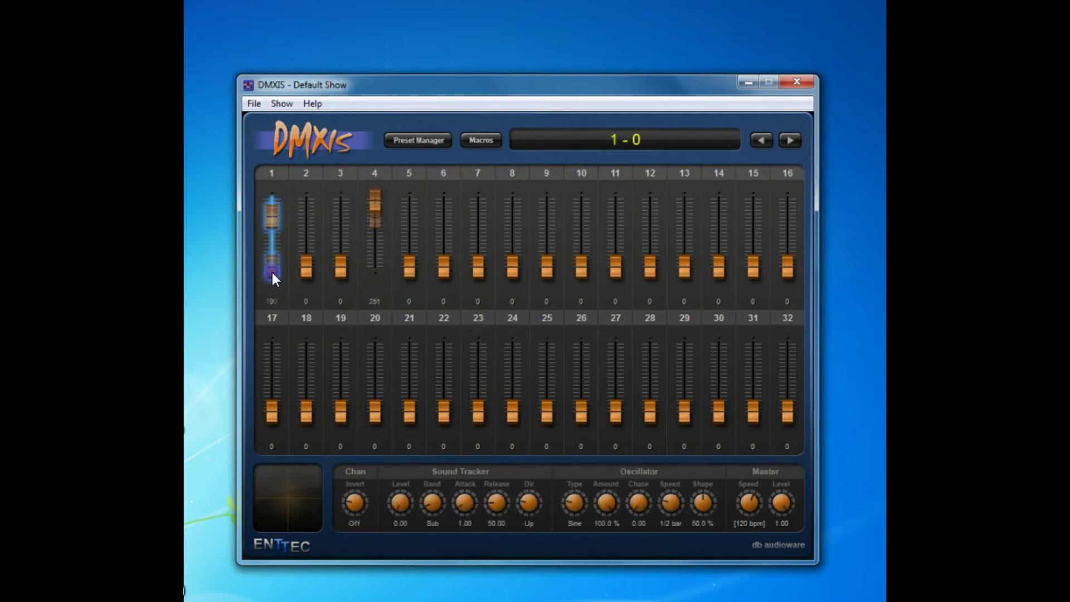
{"action": "left_click_drag", "start_coordinate": [272, 271], "coordinate": [371, 270]}
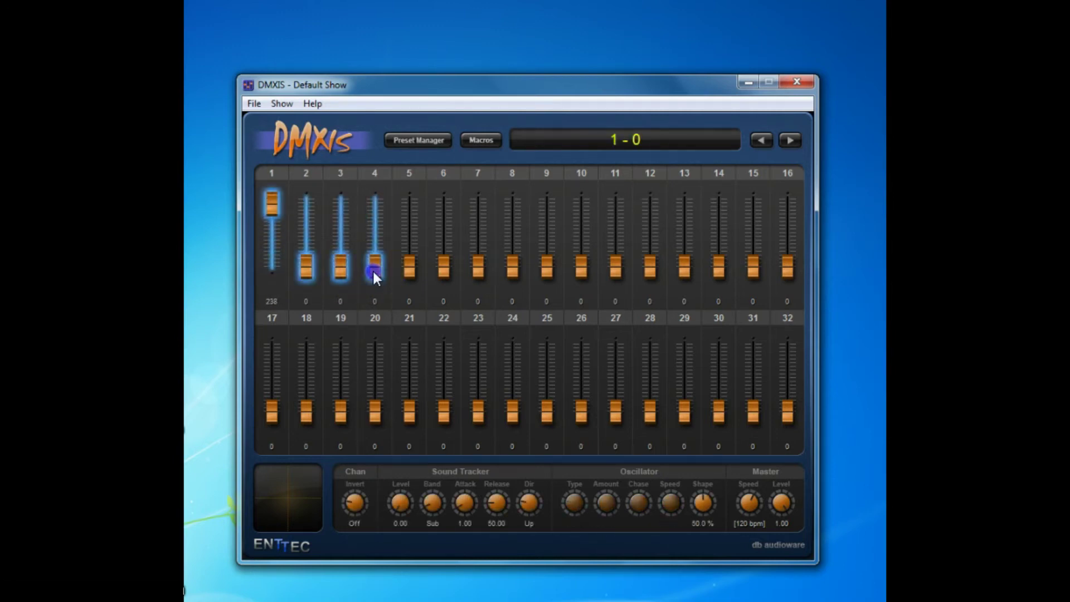
{"action": "left_click", "coordinate": [353, 275]}
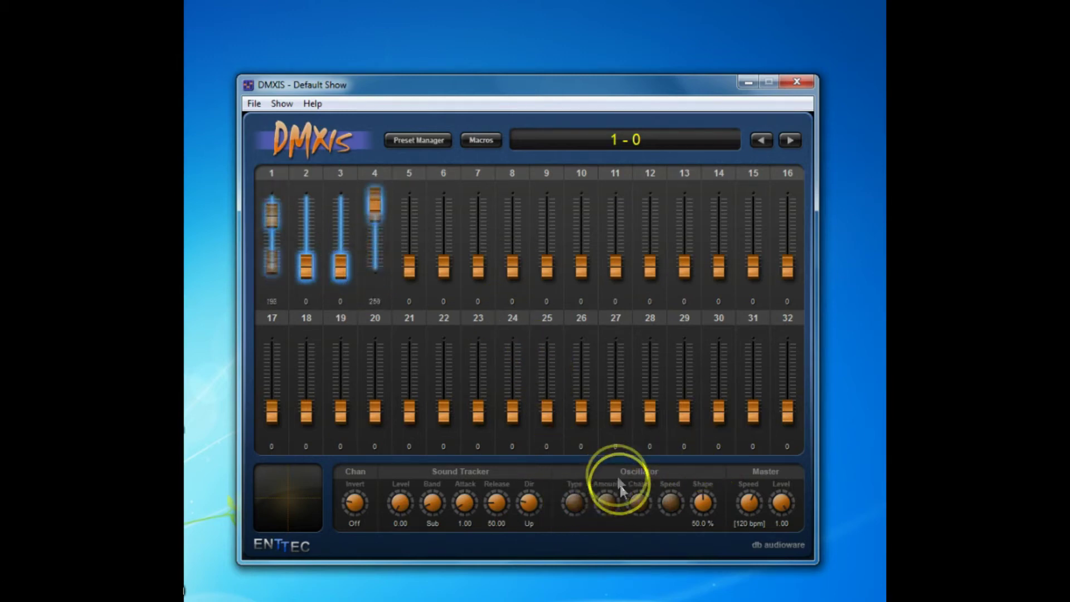
{"action": "left_click", "coordinate": [574, 502]}
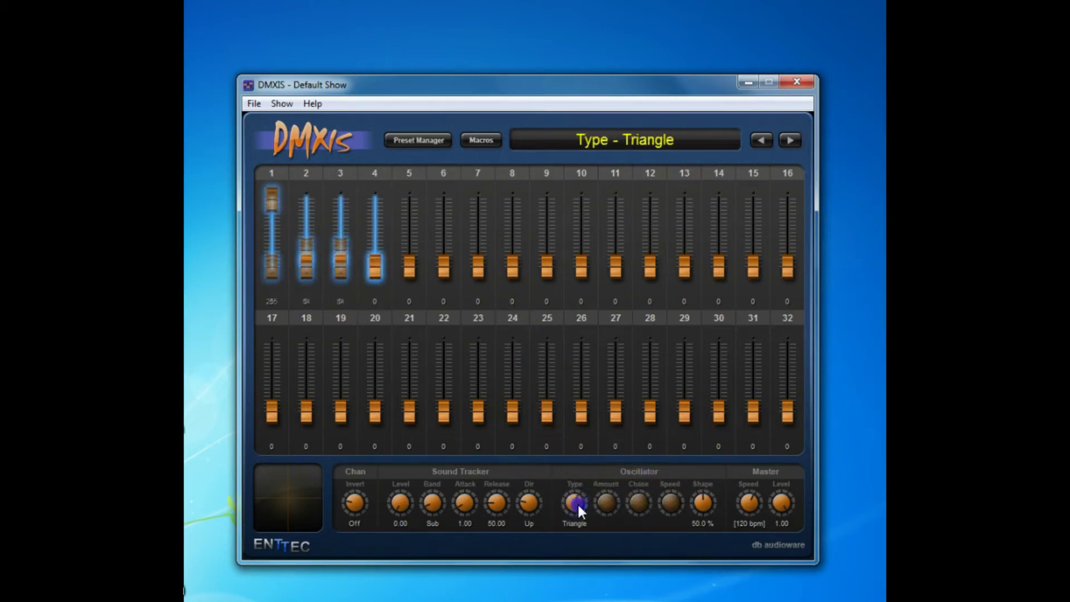
{"action": "scroll", "coordinate": [577, 503], "scroll_direction": "down", "scroll_amount": 1}
{"action": "scroll", "coordinate": [578, 502], "scroll_direction": "down", "scroll_amount": 1}
{"action": "scroll", "coordinate": [578, 502], "scroll_direction": "up", "scroll_amount": 4}
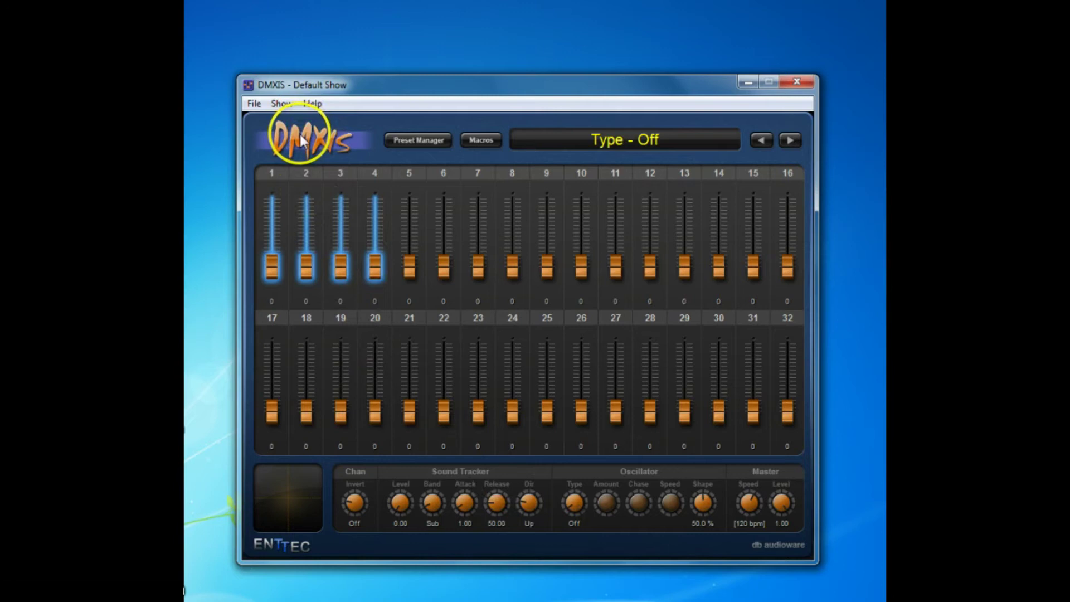
{"action": "left_click", "coordinate": [311, 150]}
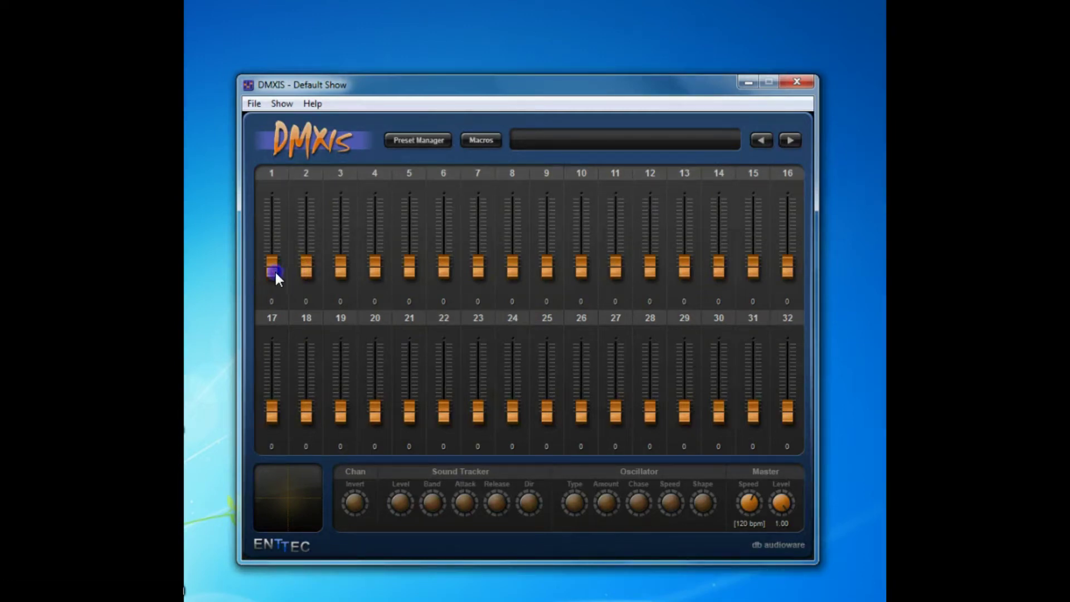
Select channels 1–6 and push them together to 255
{"action": "left_click_drag", "start_coordinate": [275, 271], "coordinate": [438, 272]}
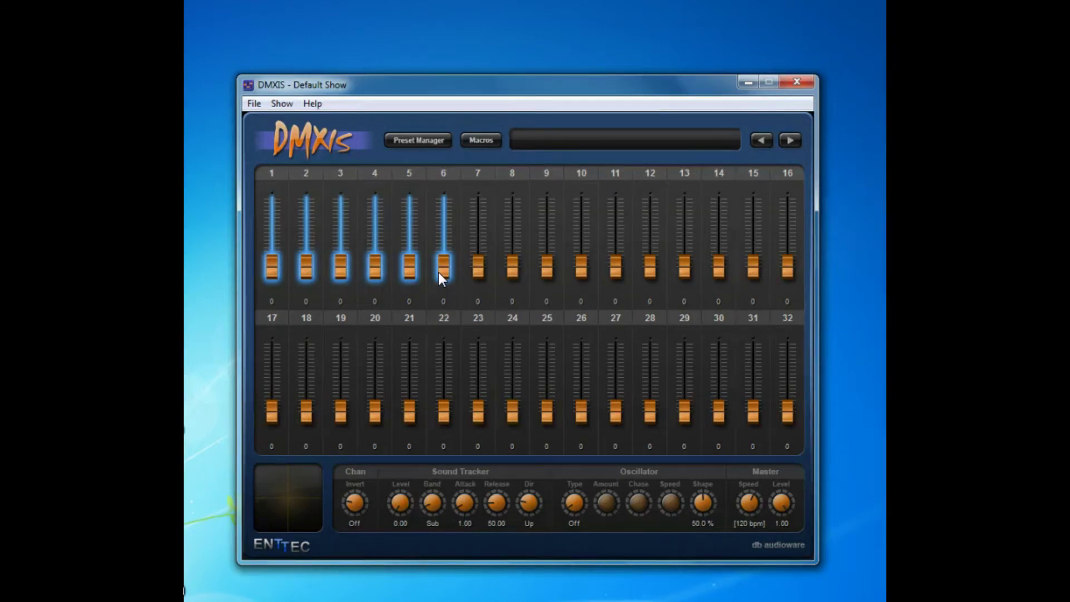
{"action": "left_click_drag", "start_coordinate": [439, 273], "coordinate": [444, 160]}
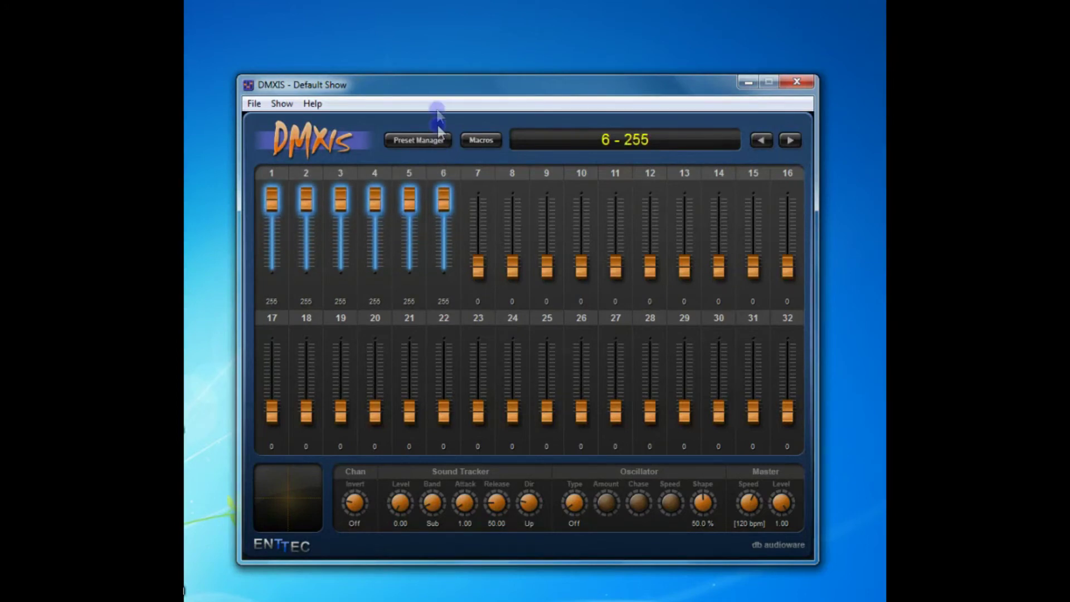
{"action": "left_click_drag", "start_coordinate": [444, 160], "coordinate": [424, 131]}
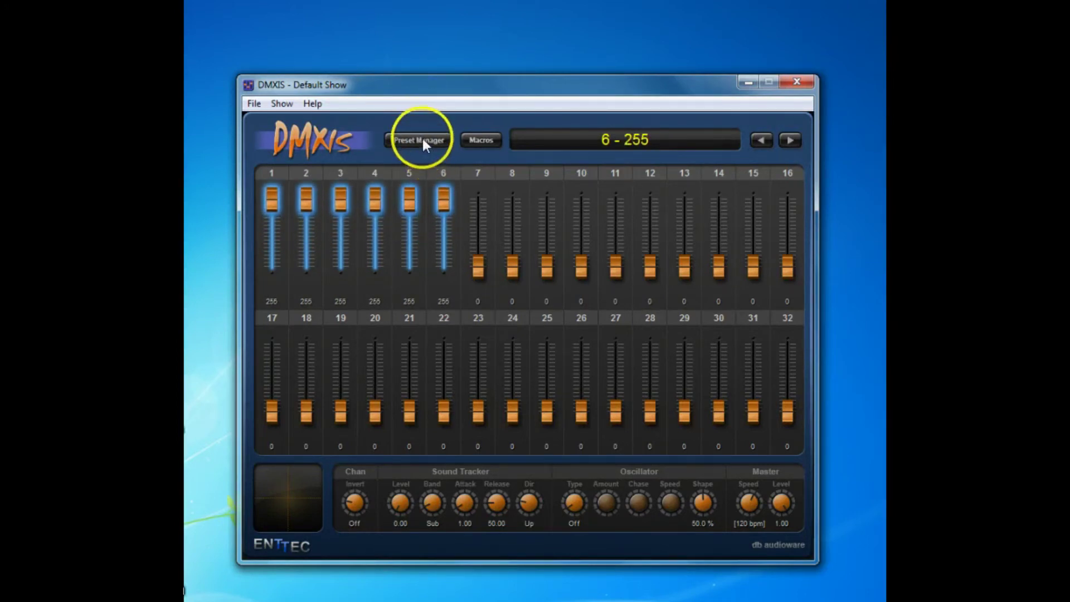
Overwrite preset 2 with the full-level settings and select it
{"action": "left_click", "coordinate": [423, 141]}
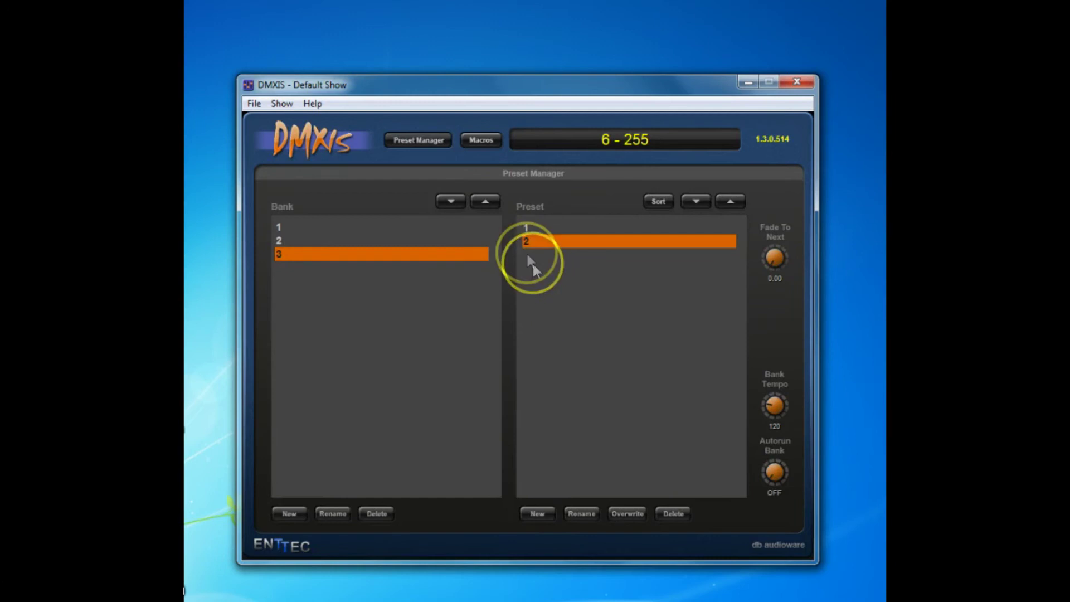
{"action": "left_click", "coordinate": [635, 508]}
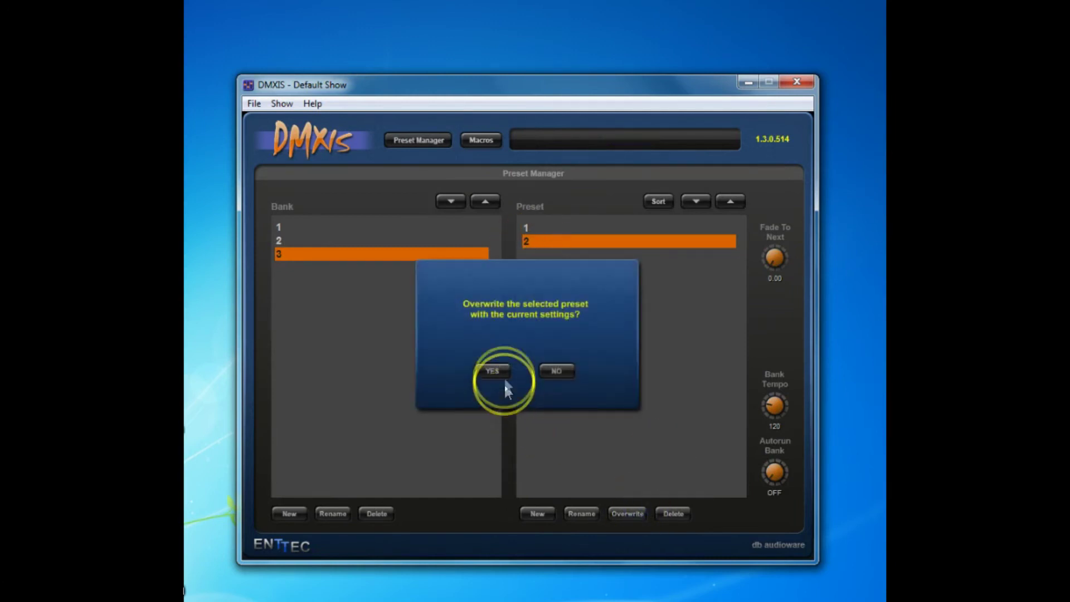
{"action": "left_click", "coordinate": [495, 371]}
{"action": "left_click", "coordinate": [550, 245]}
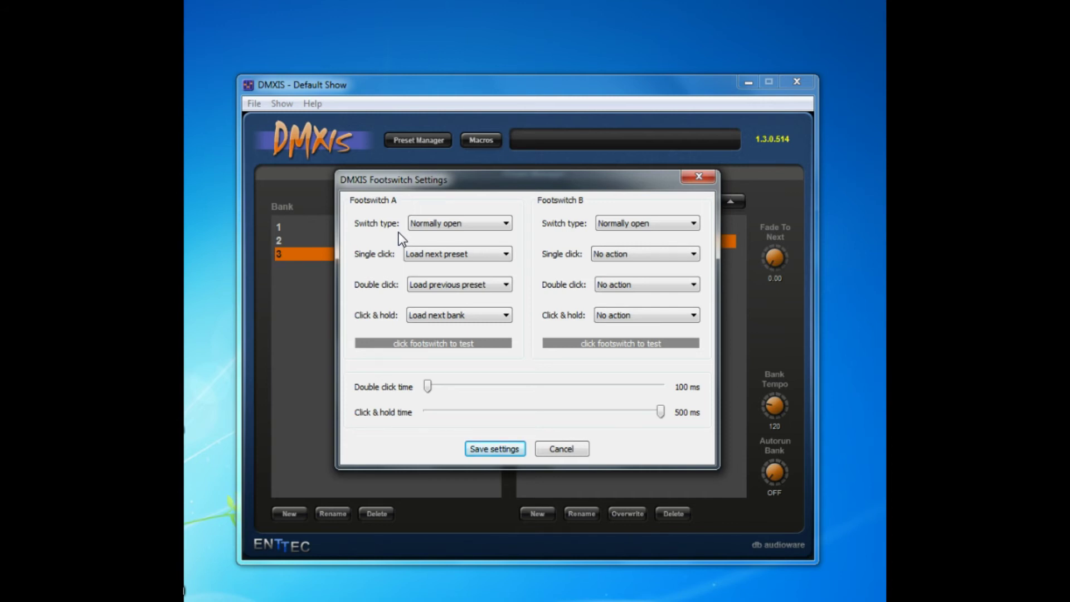
{"action": "left_click", "coordinate": [448, 224]}
{"action": "left_click", "coordinate": [440, 292]}
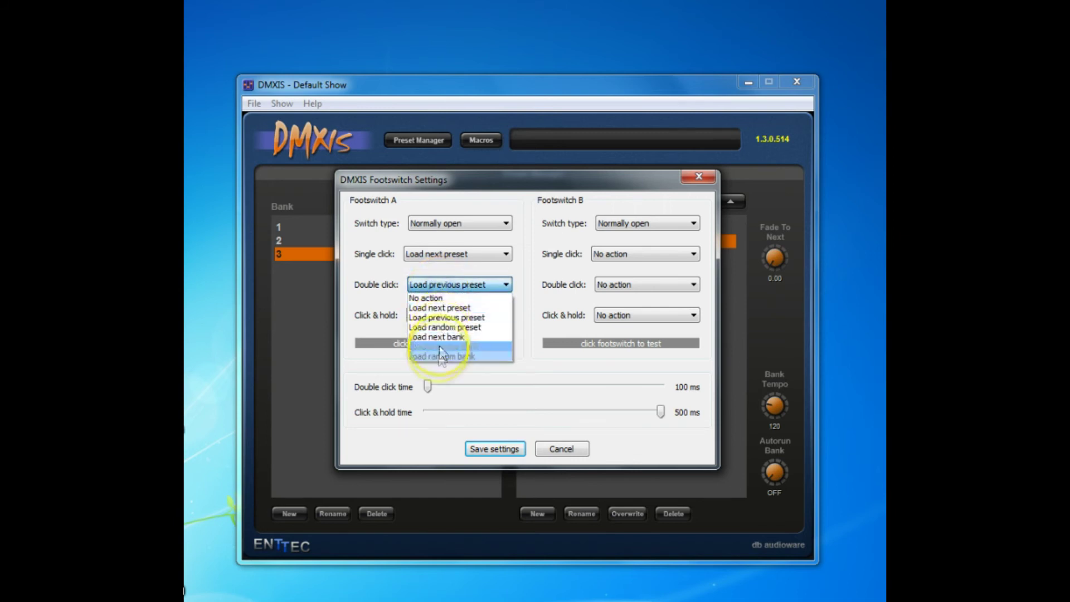
{"action": "left_click", "coordinate": [453, 318]}
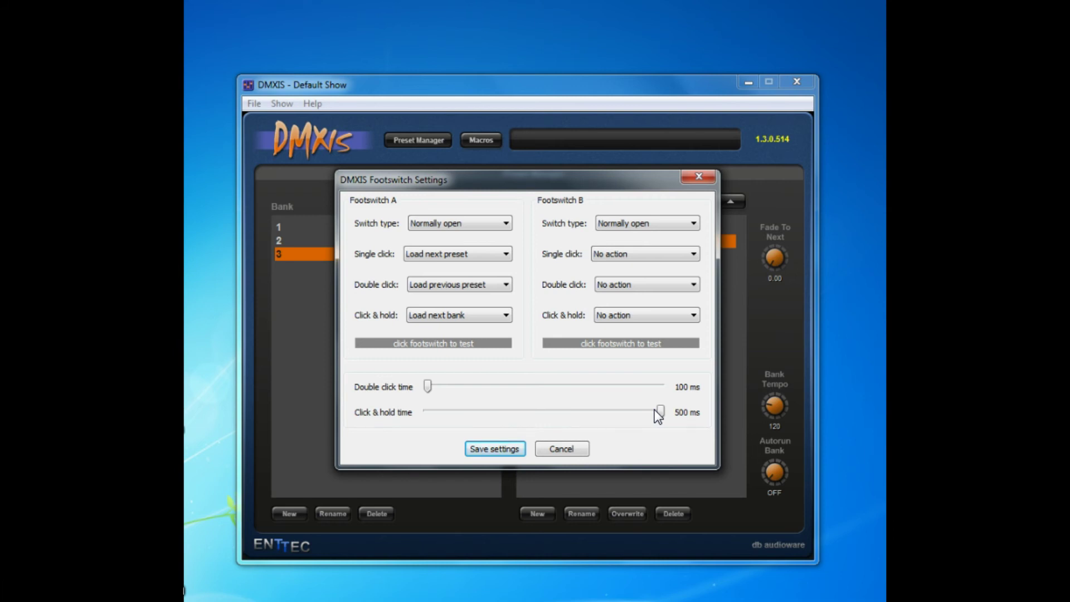
{"action": "left_click", "coordinate": [658, 418]}
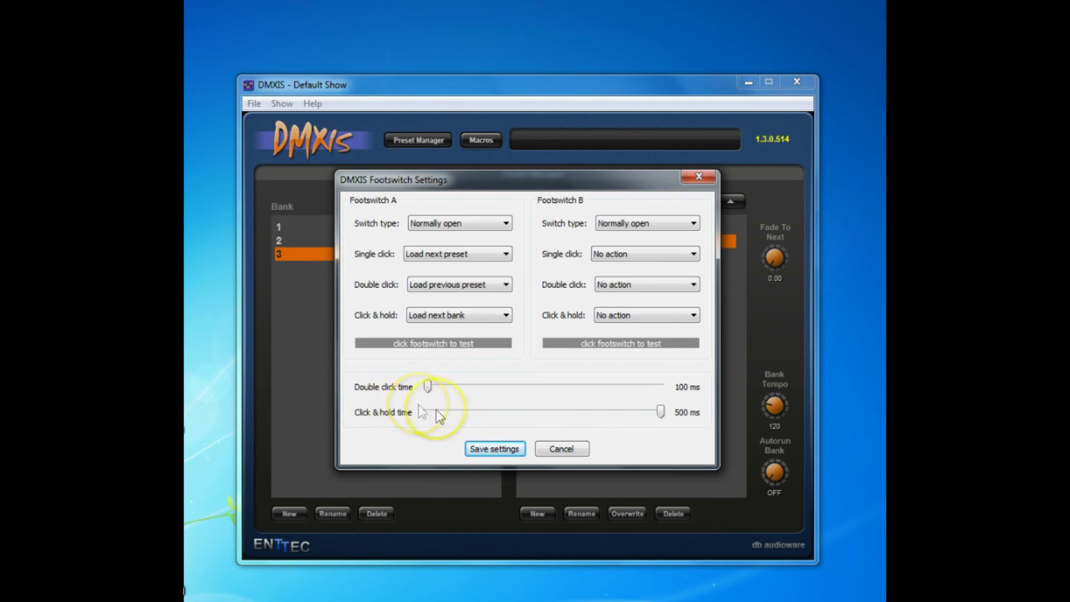
{"action": "left_click", "coordinate": [486, 445]}
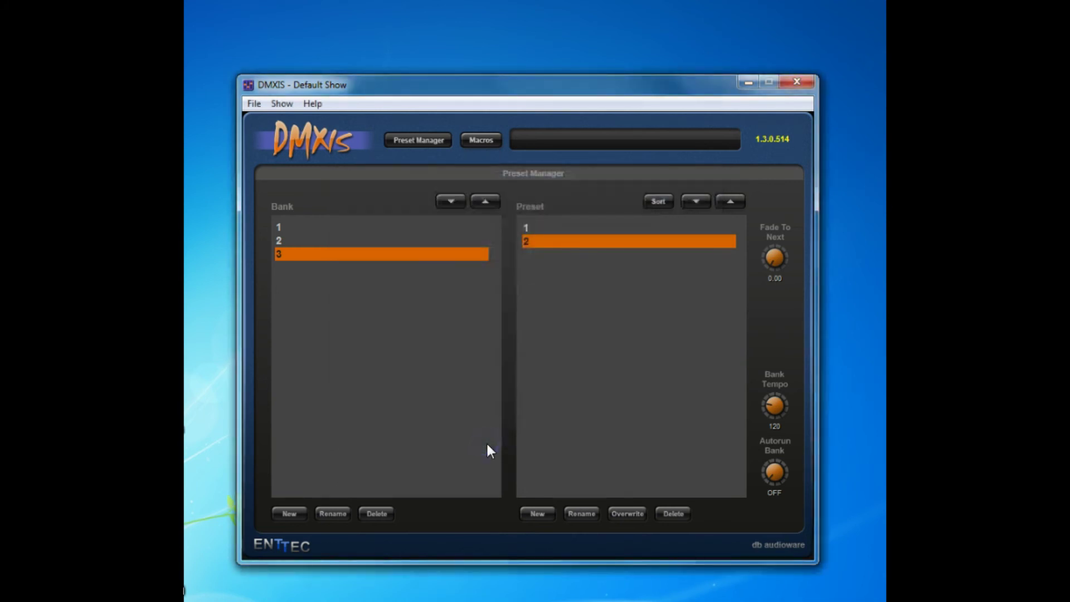